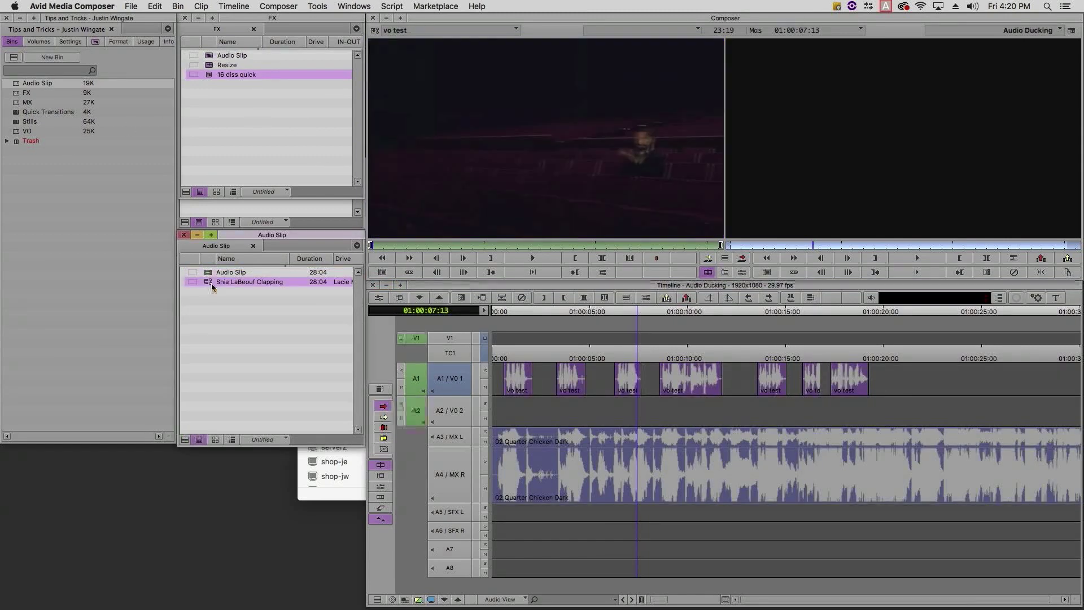
Load the clapping clip from the Audio Slip bin, scrub it, and play through its claps.
left_click_drag(406, 245, 418, 247)
key("space")
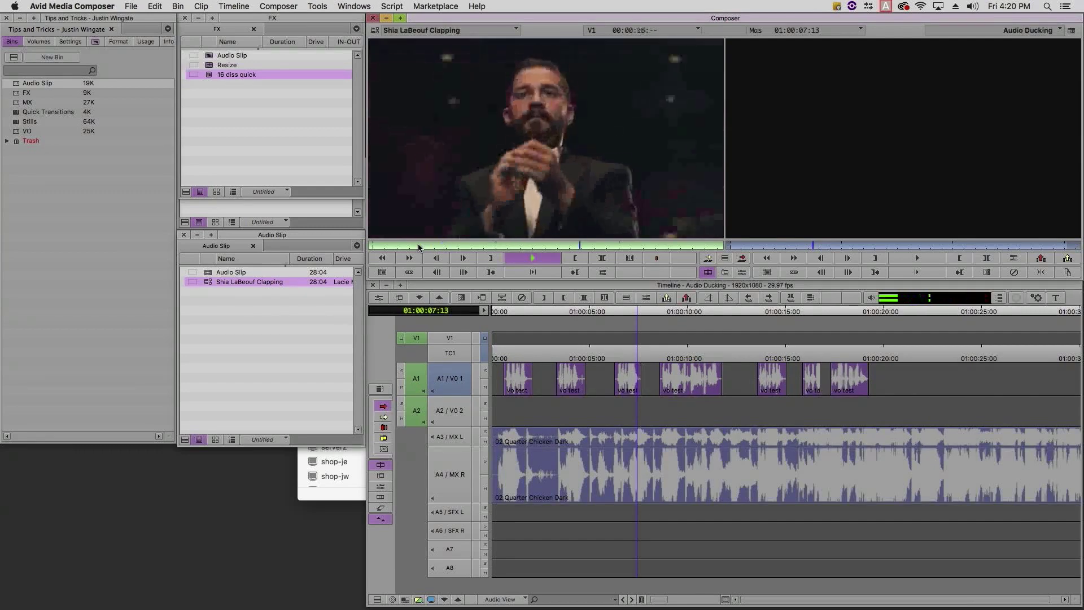
key("space")
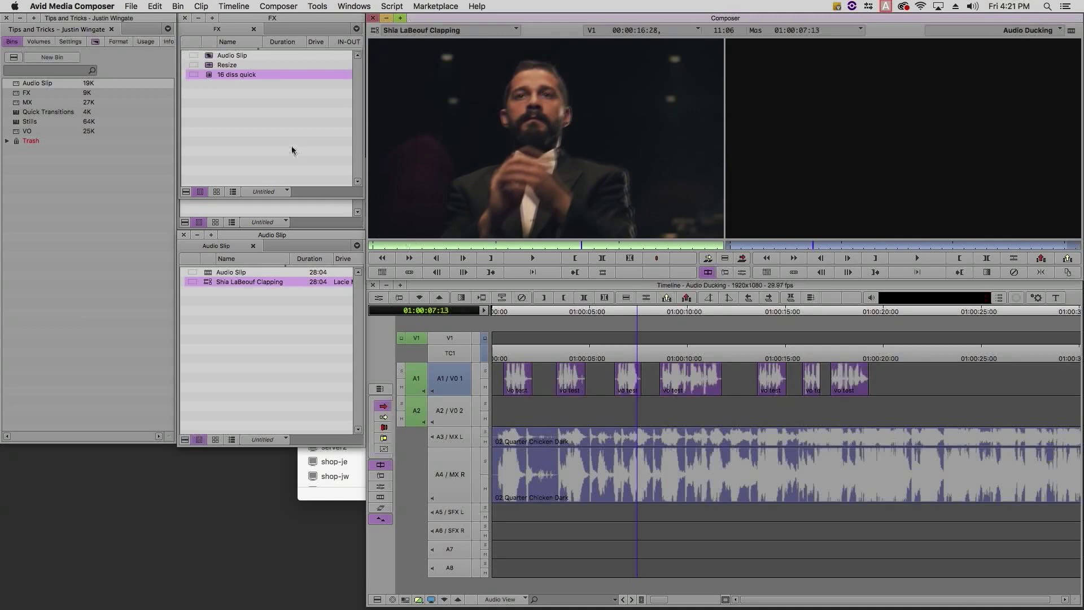
right_click(220, 281)
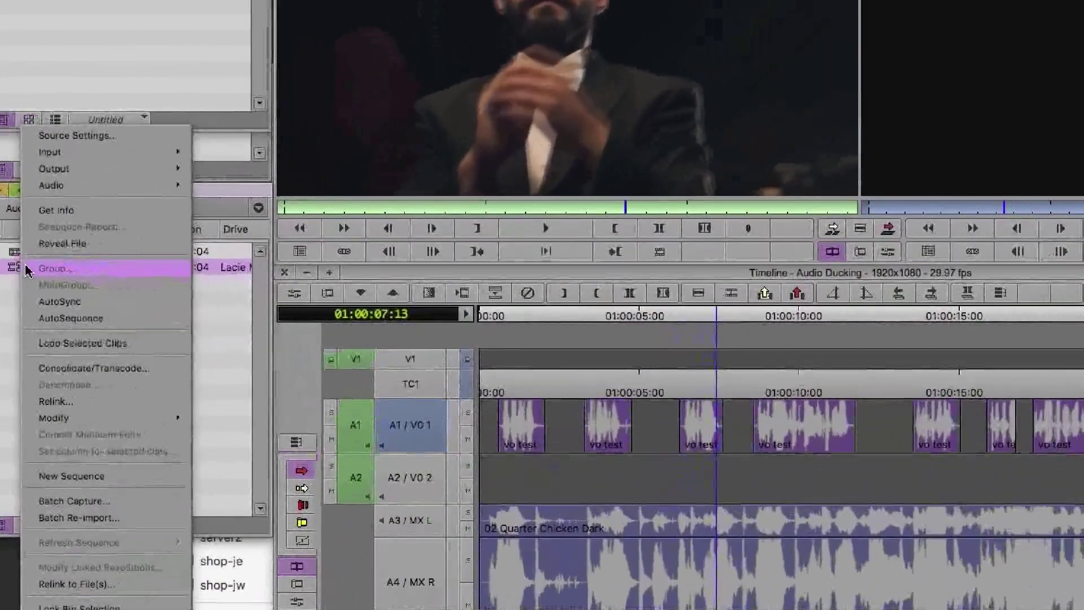
In the clip's Source Settings, trial-slip Channel 2 earlier, then reset the slip to No slip.
left_click(97, 137)
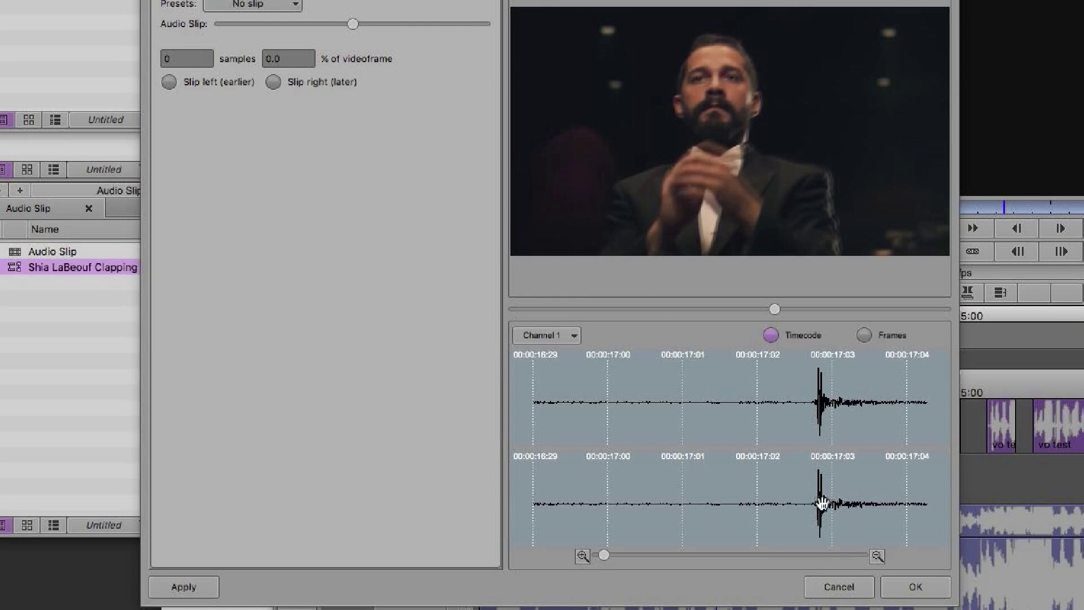
left_click_drag(819, 502, 796, 504)
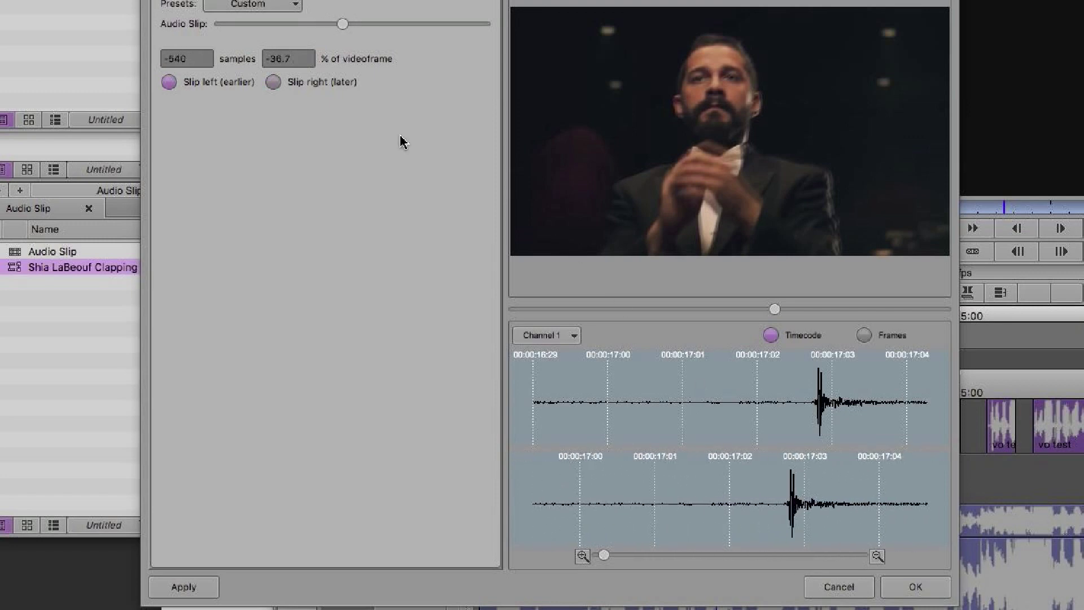
left_click(201, 58)
left_click_drag(202, 59, 161, 58)
left_click(304, 59)
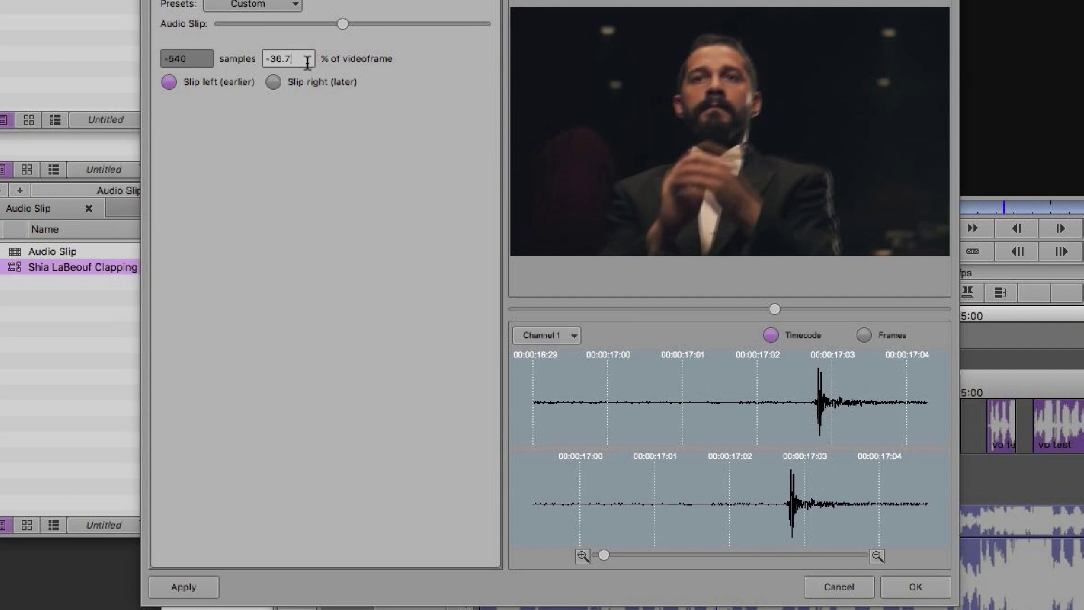
left_click_drag(303, 59, 265, 59)
left_click(295, 6)
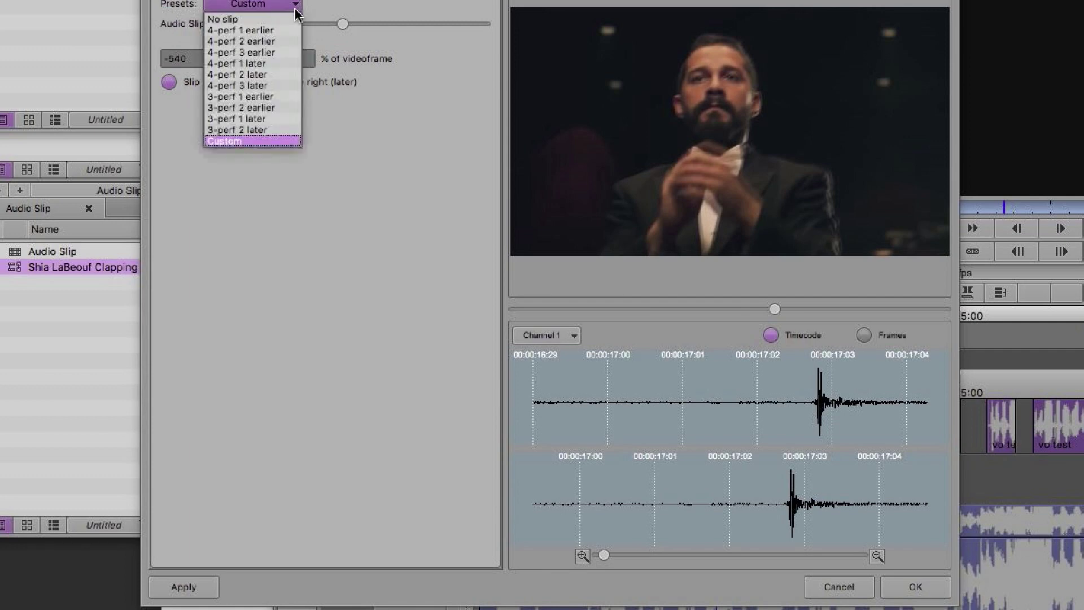
left_click(254, 23)
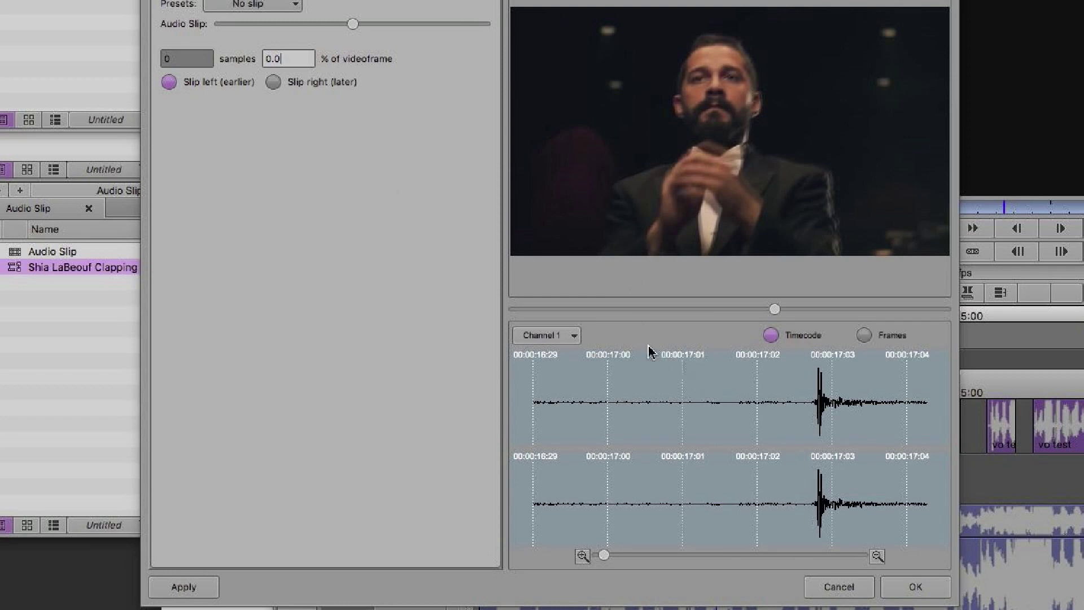
Compare Channel 2's waveform, then switch the display back to Channel 1.
left_click(567, 336)
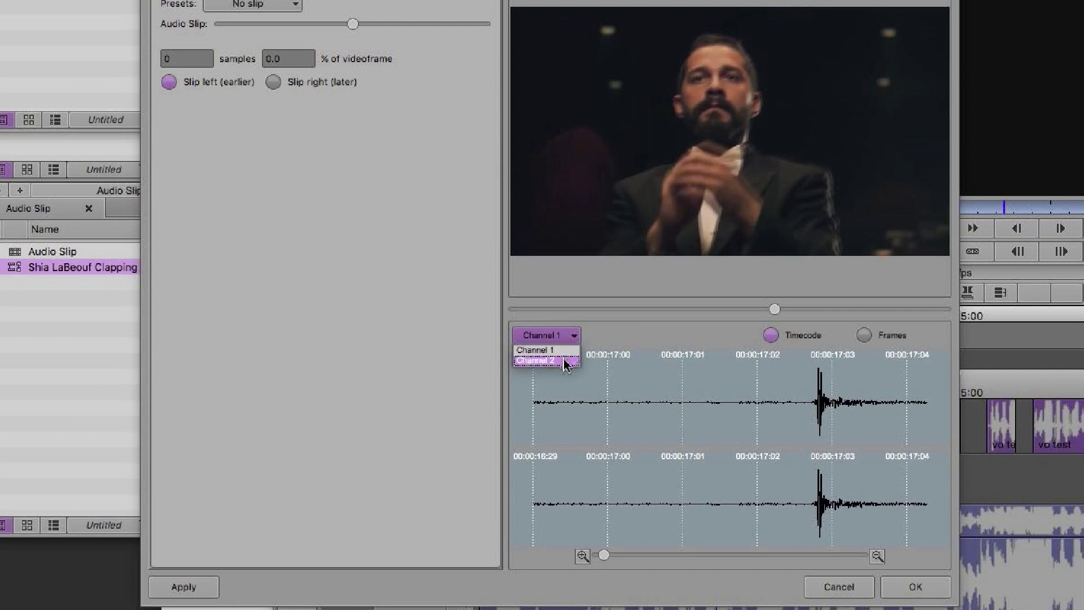
left_click(566, 361)
left_click(573, 336)
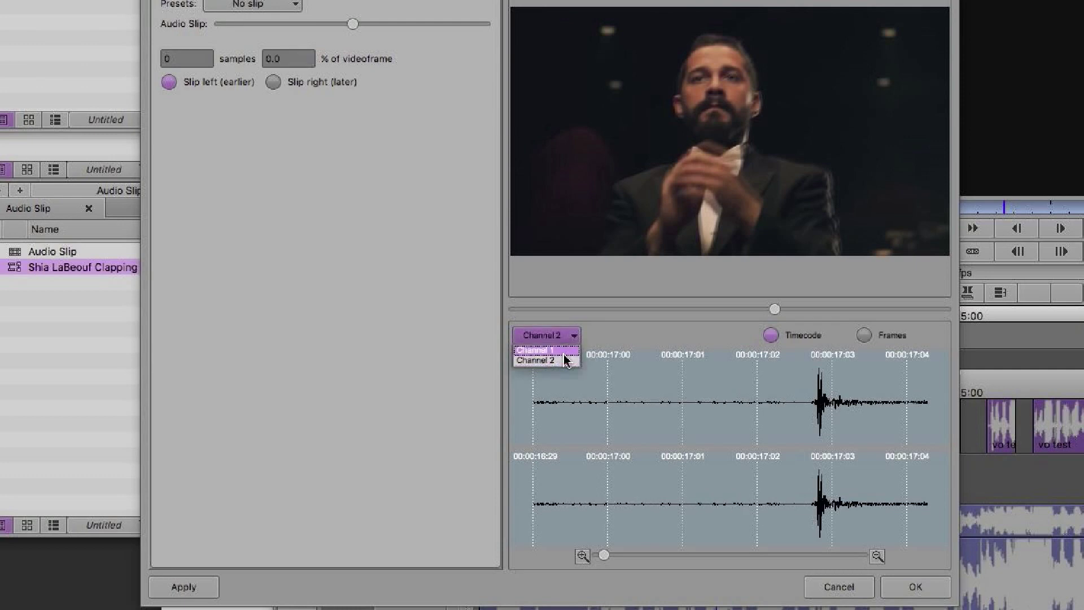
left_click(568, 350)
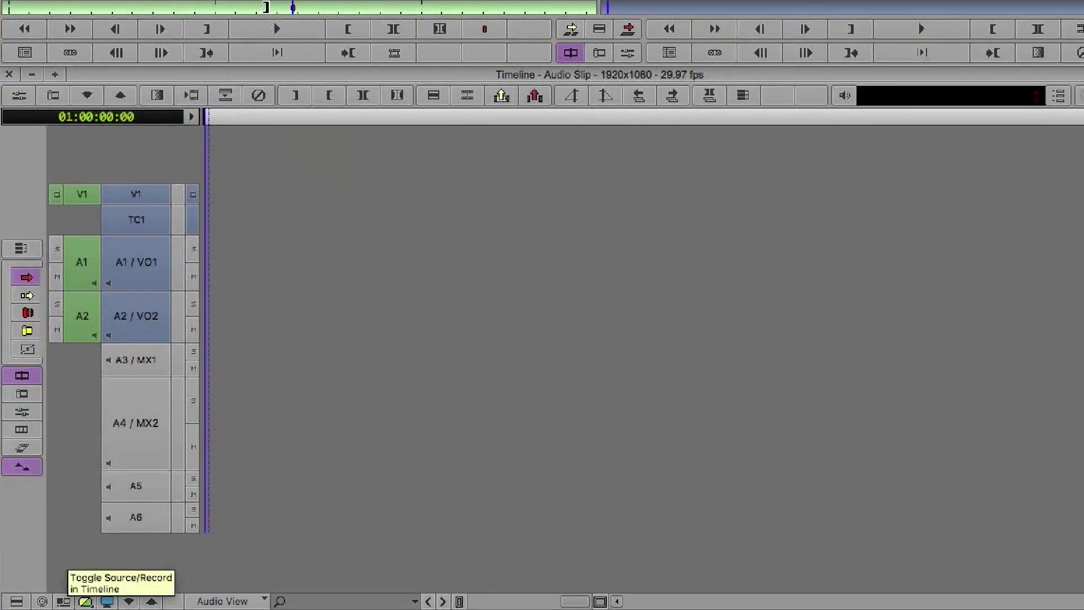
Slip the clip's audio -1280 samples (-87.0% of videoframe) so the claps align, and apply it.
left_click(63, 600)
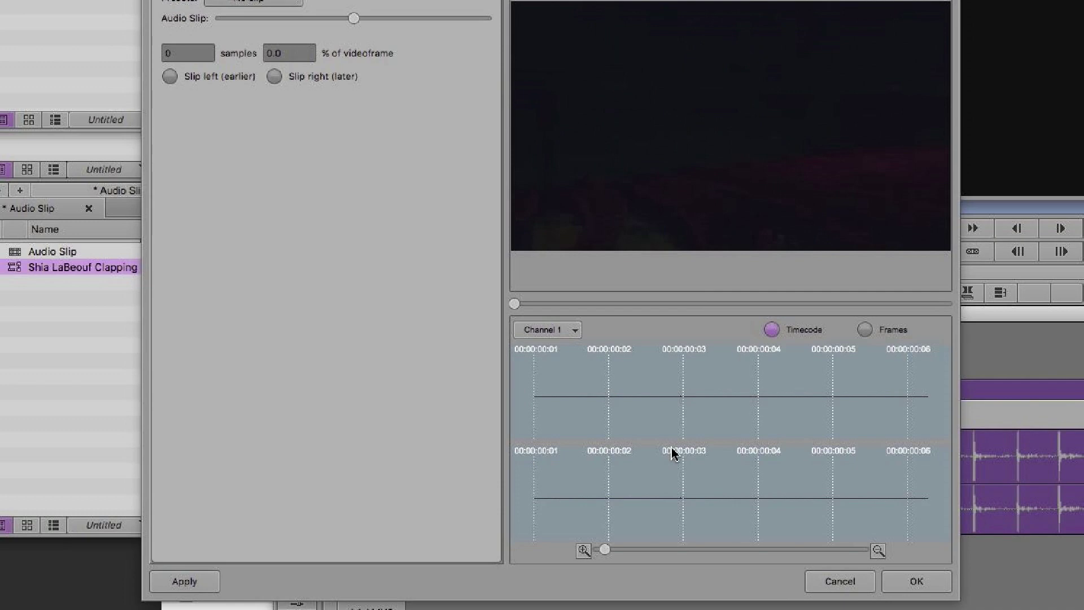
left_click_drag(734, 502, 709, 503)
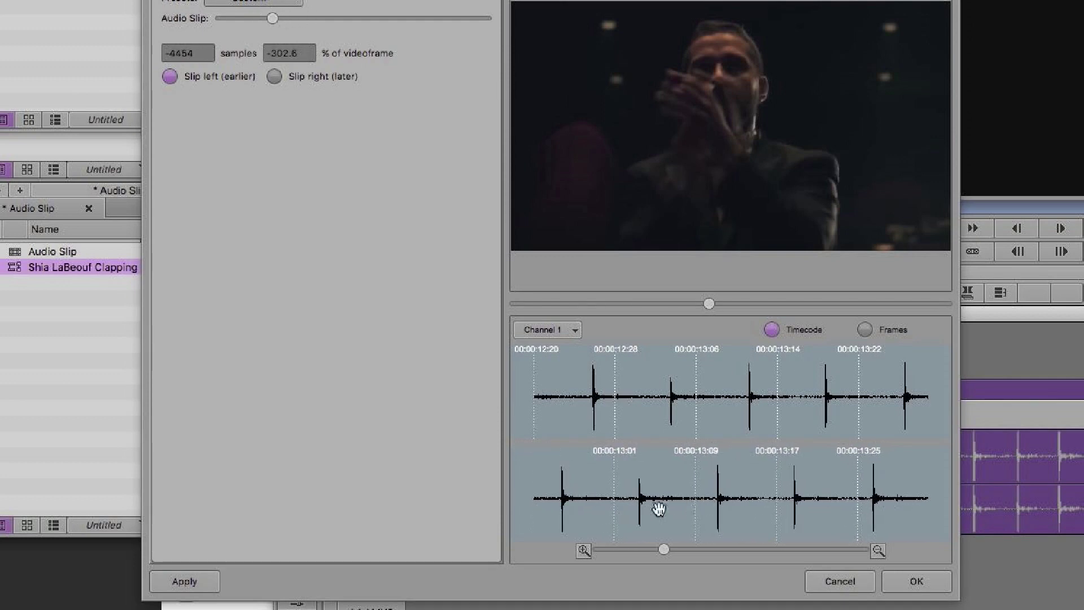
left_click(206, 581)
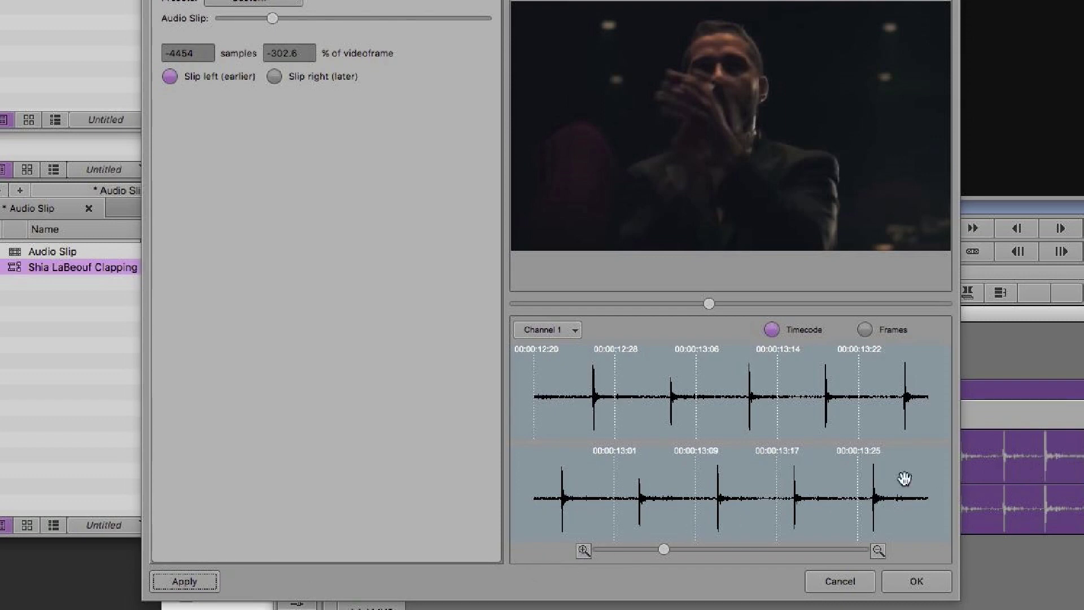
left_click_drag(664, 549, 782, 522)
left_click(207, 581)
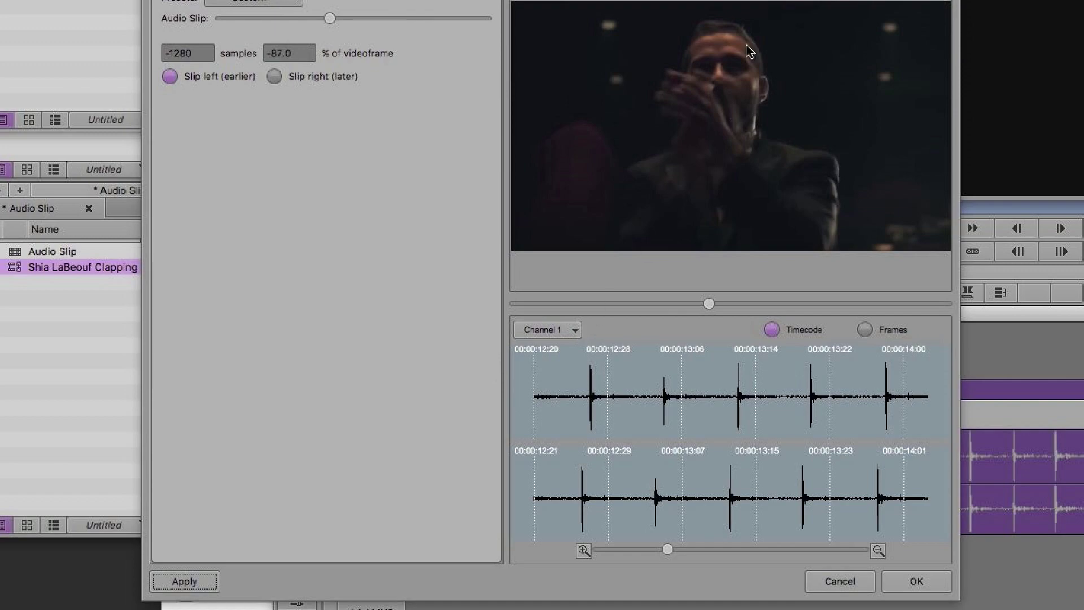
left_click_drag(804, 1, 753, 13)
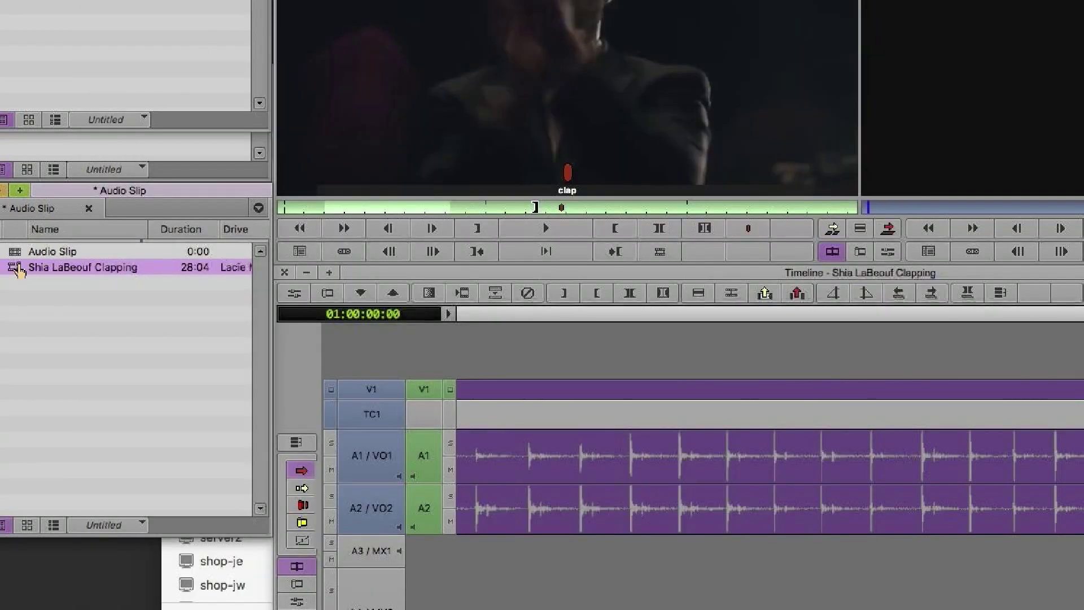
Mark the whole clapping clip and overwrite it into the Audio Slip sequence.
left_click(424, 353)
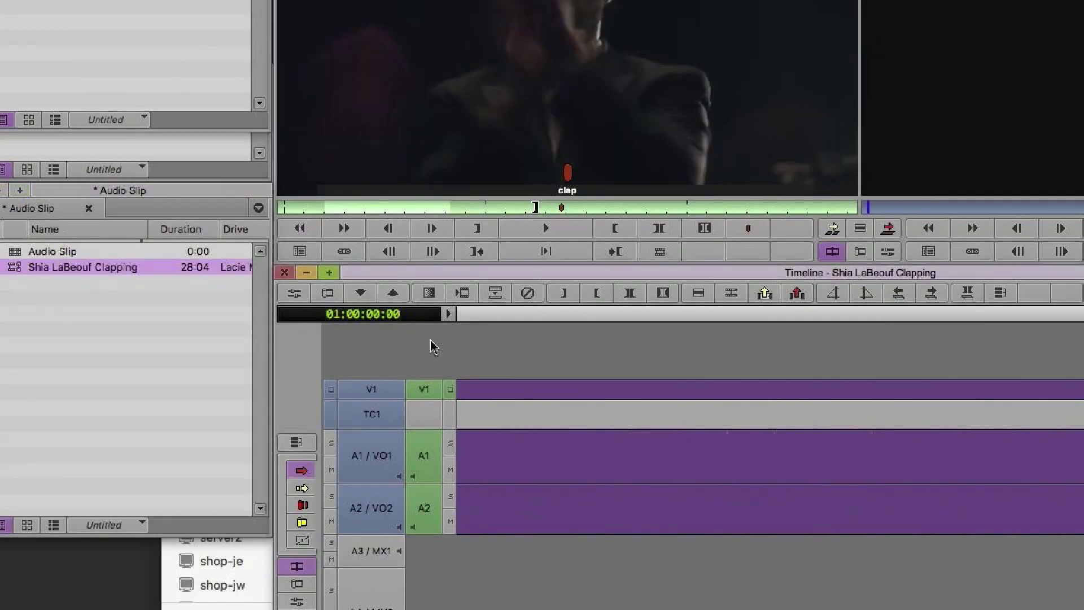
key("Escape")
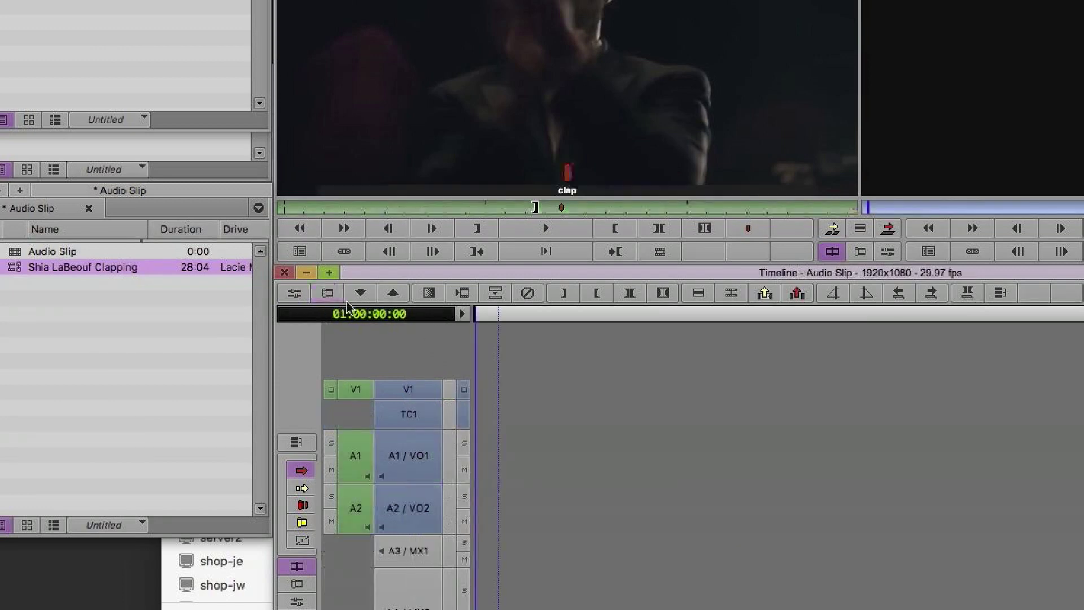
double_click(15, 252)
double_click(16, 268)
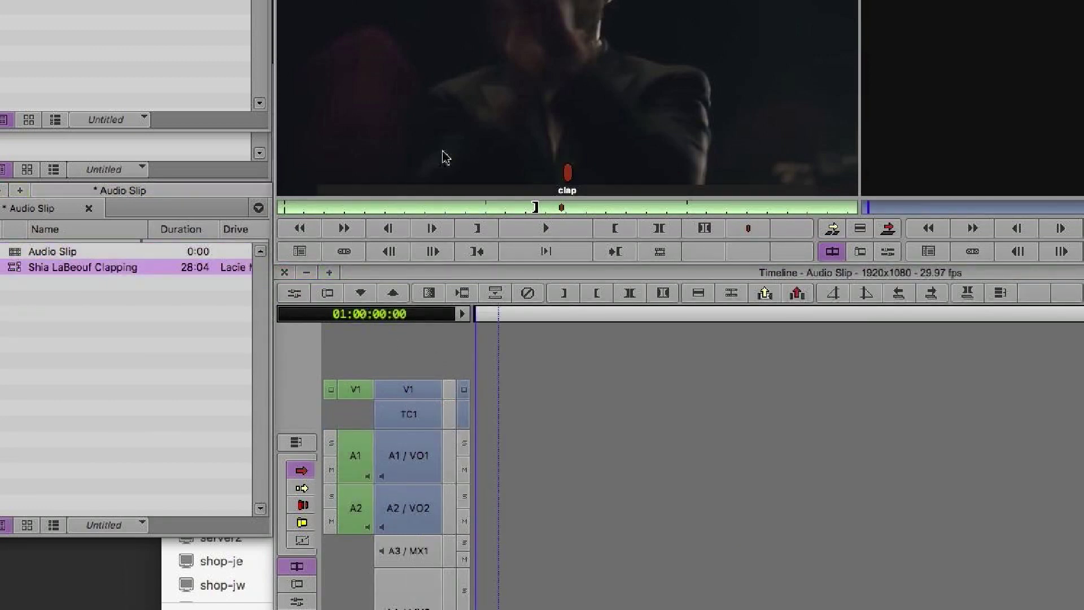
key("t")
key("v")
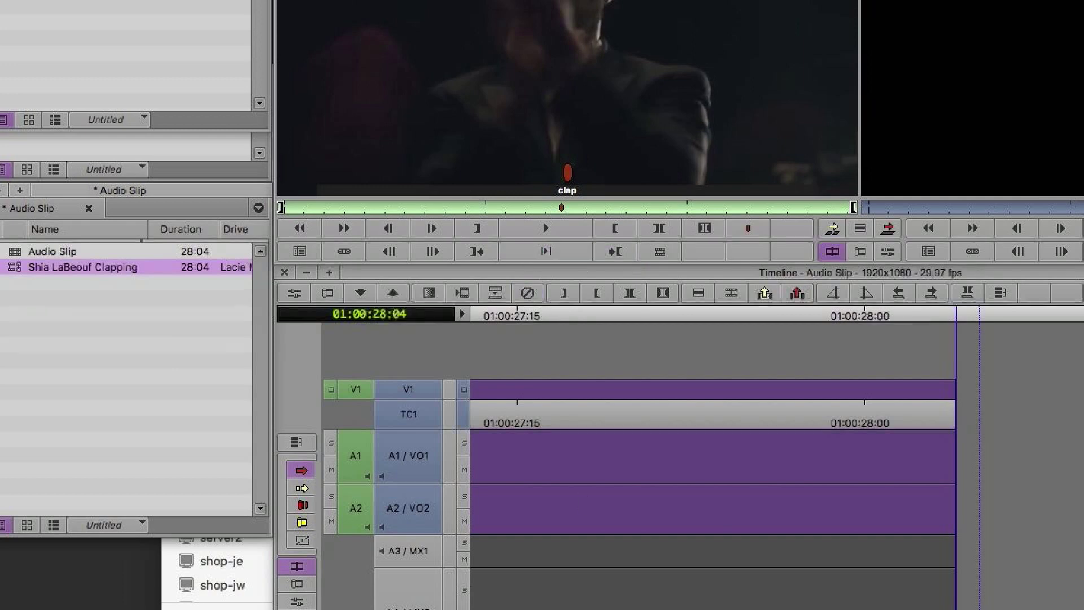
key("Up")
key("Up")
key("Up")
key("Up")
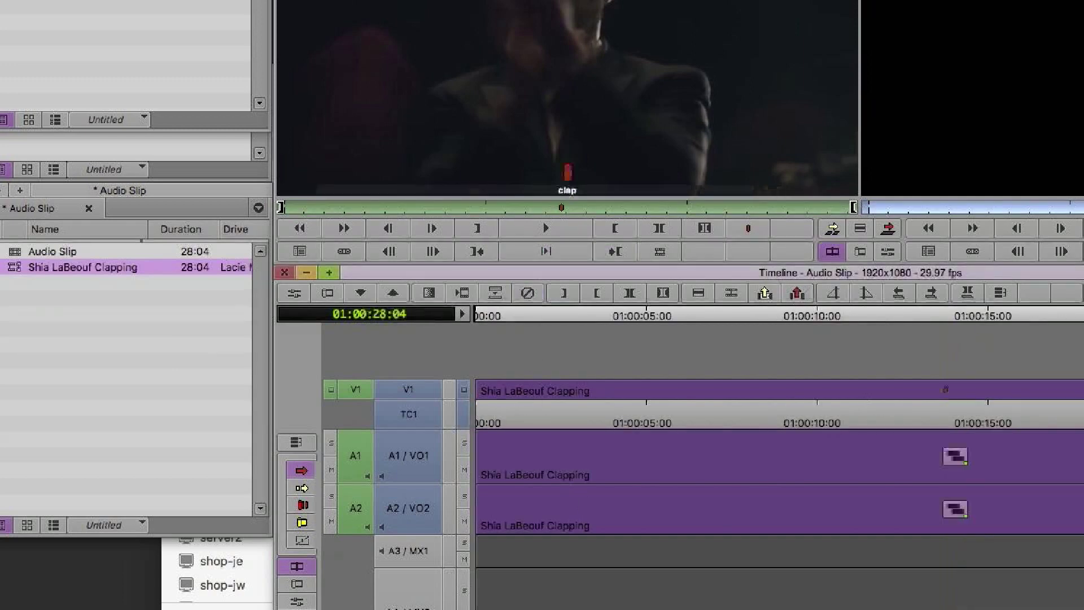
Select the A1 audio segment and show its Audio Slip effect in the Effect Editor.
left_click(952, 456)
left_click(953, 507)
left_click(952, 456)
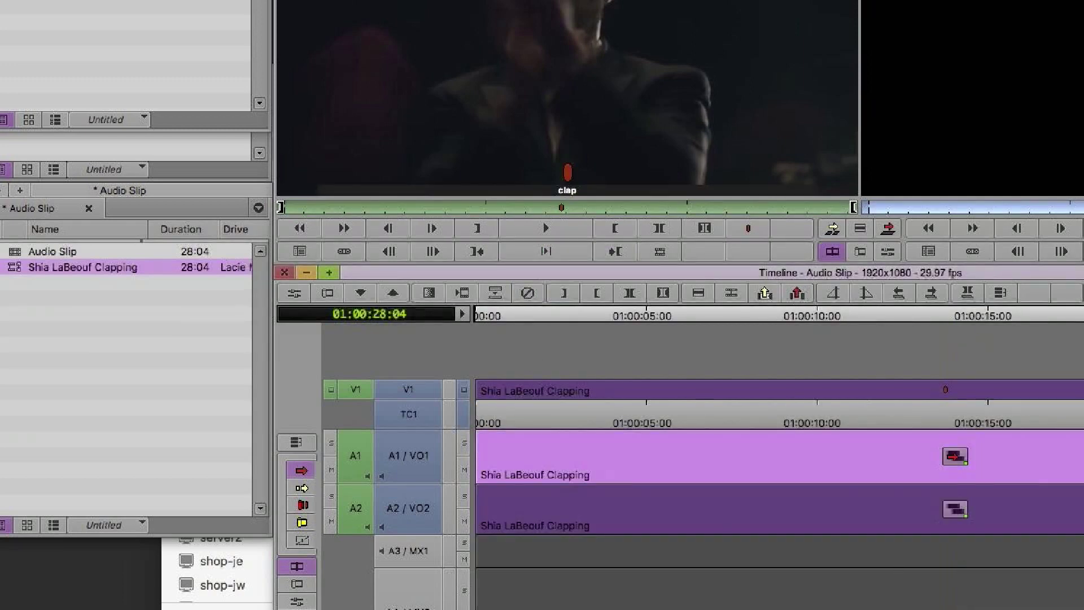
left_click(953, 506)
left_click(954, 457)
left_click(296, 293)
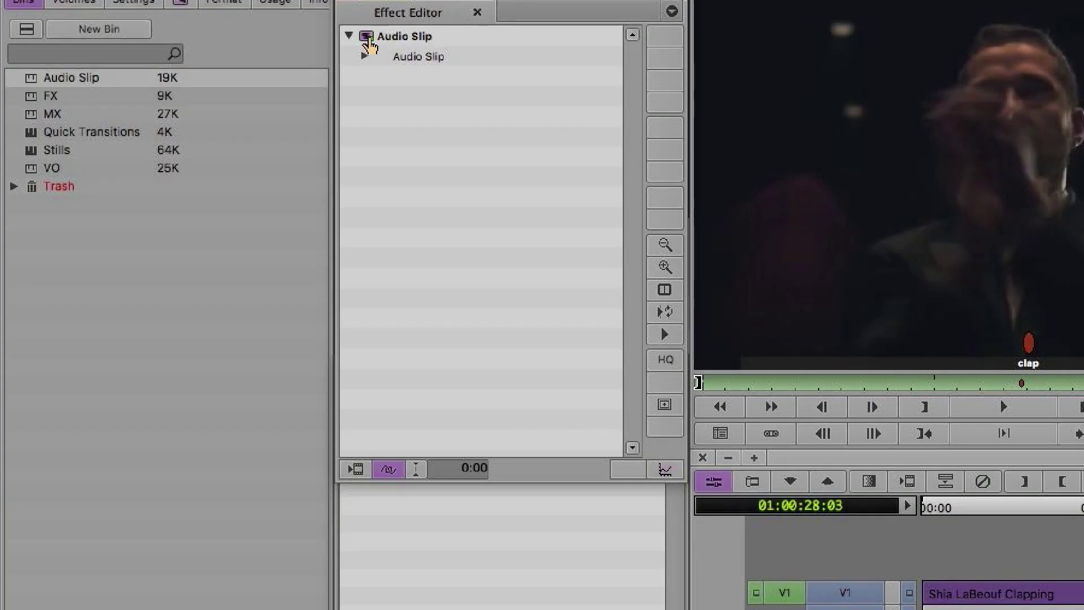
Drag the Audio Slip effect into the FX bin as a template and save the bin.
left_click(364, 56)
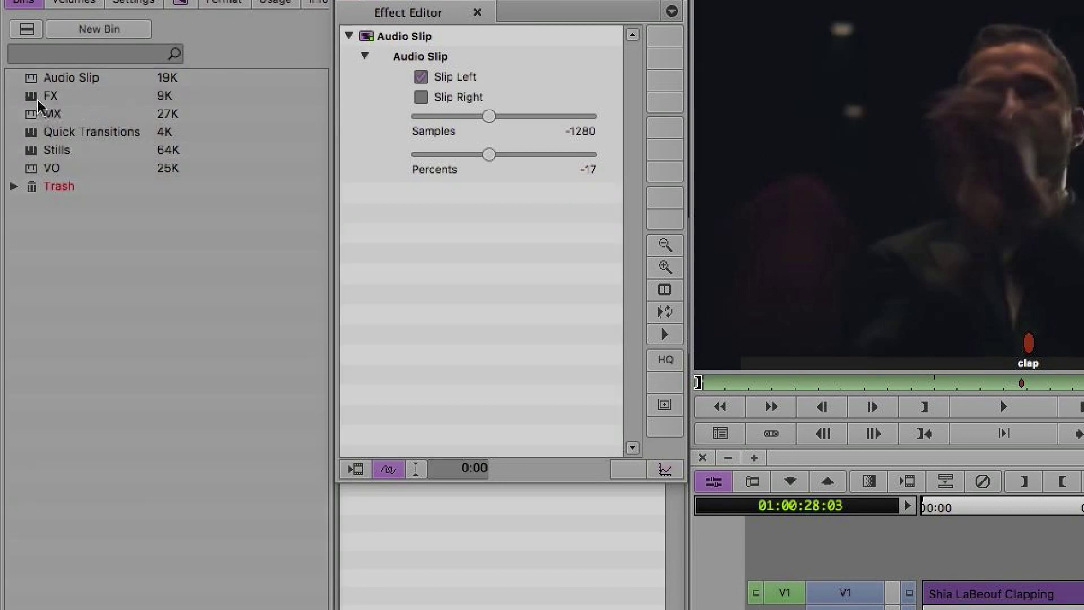
double_click(31, 100)
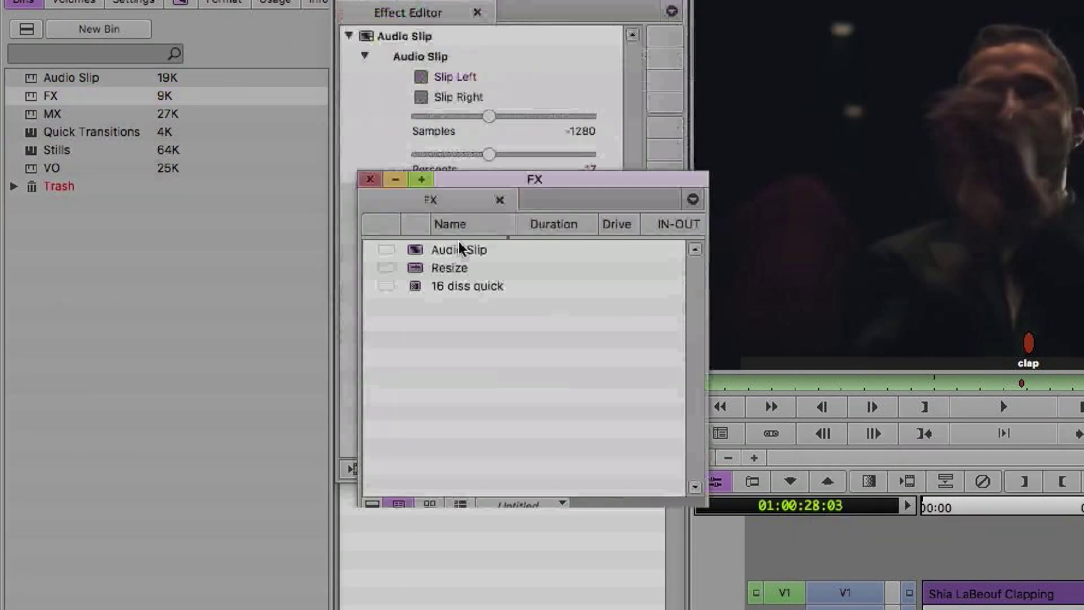
left_click_drag(452, 177, 449, 518)
left_click_drag(375, 53, 464, 604)
left_click(466, 609)
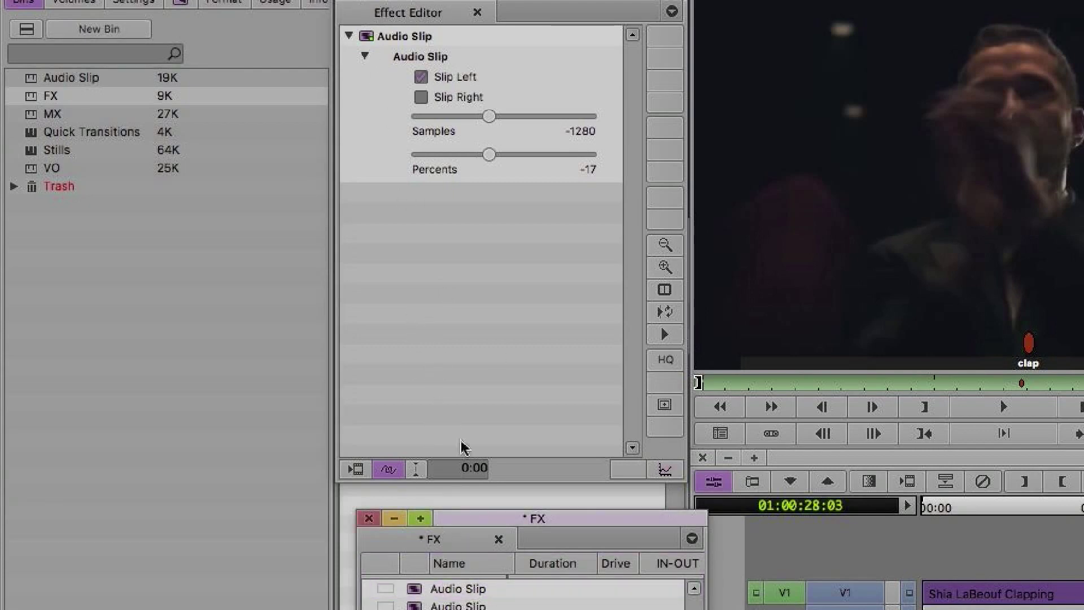
key("super+s")
left_click(412, 593)
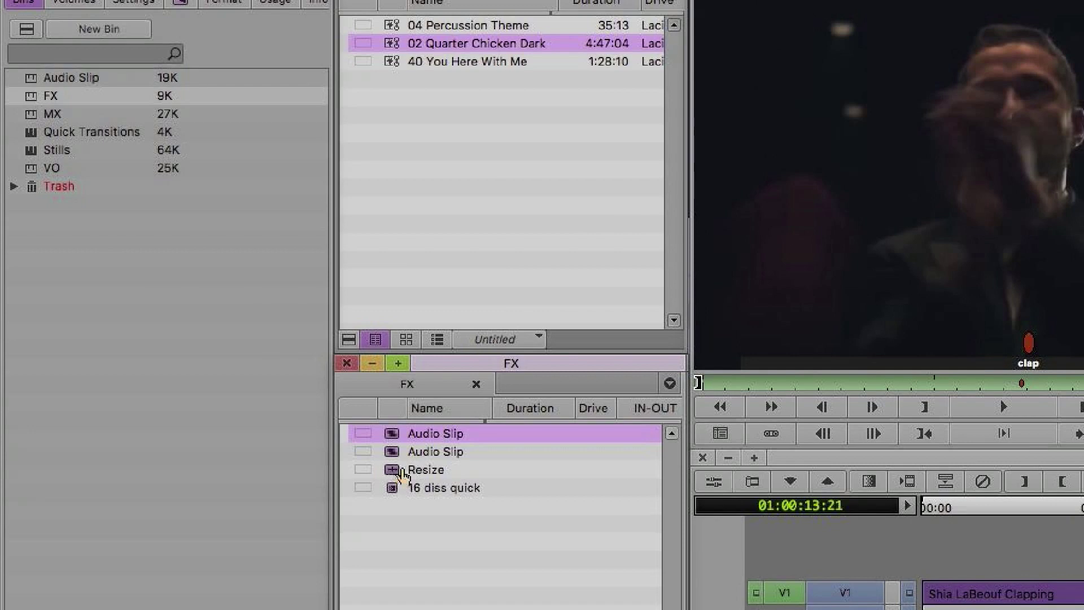
Filter the Effect Palette to the FX category and view its Audio Clip Audio Slip templates.
left_click(194, 3)
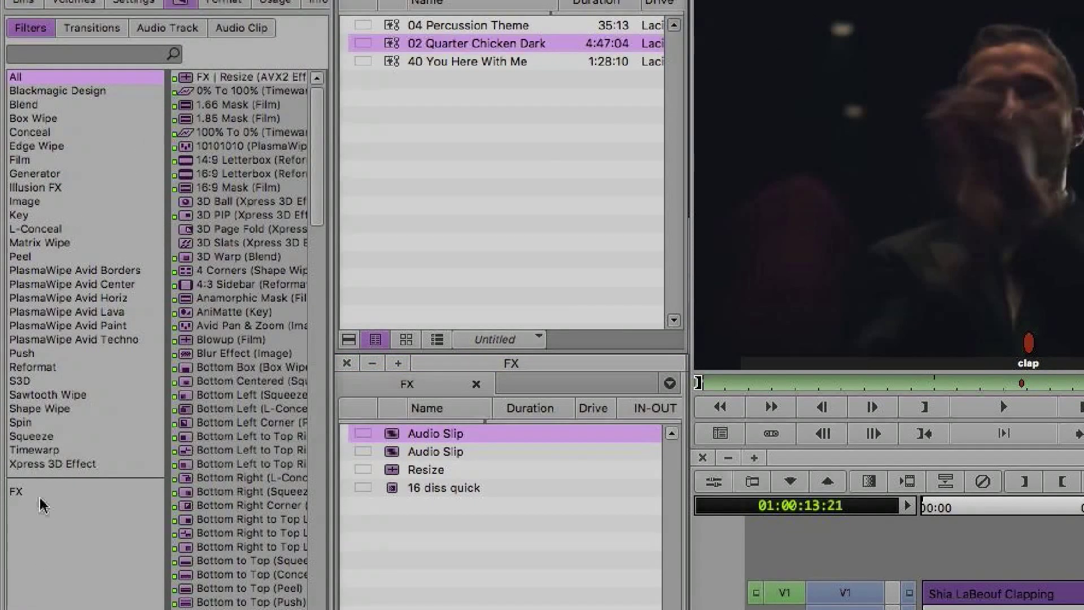
left_click(17, 493)
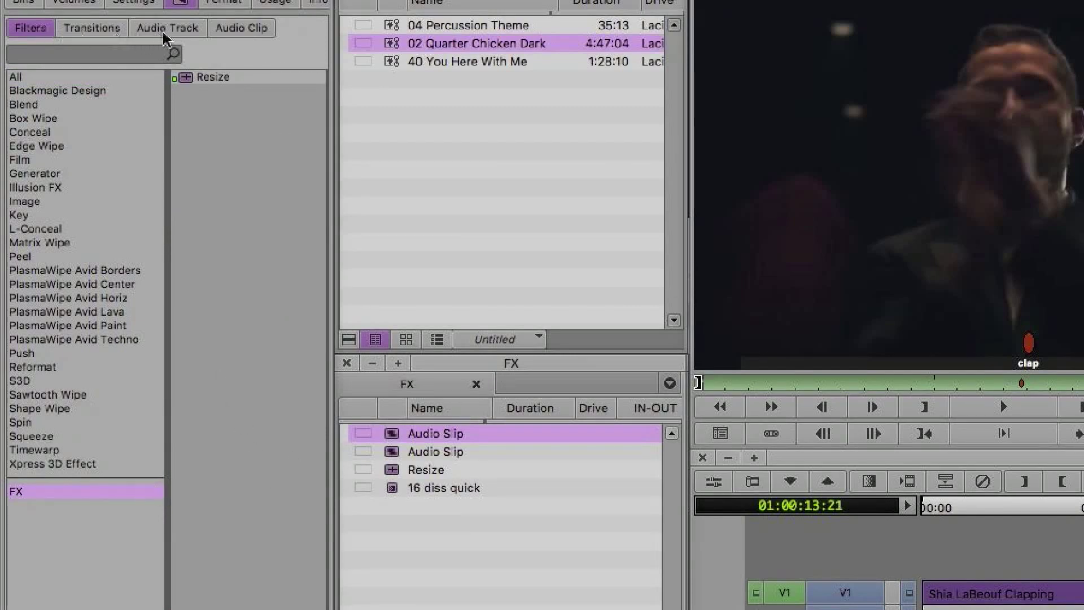
left_click(237, 29)
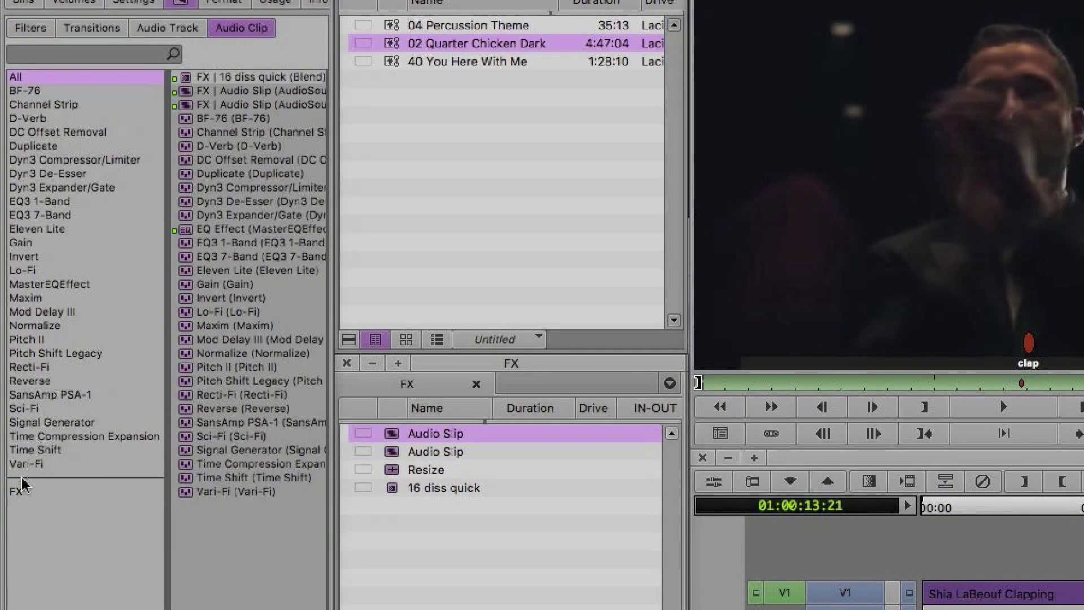
left_click(17, 490)
left_click(238, 92)
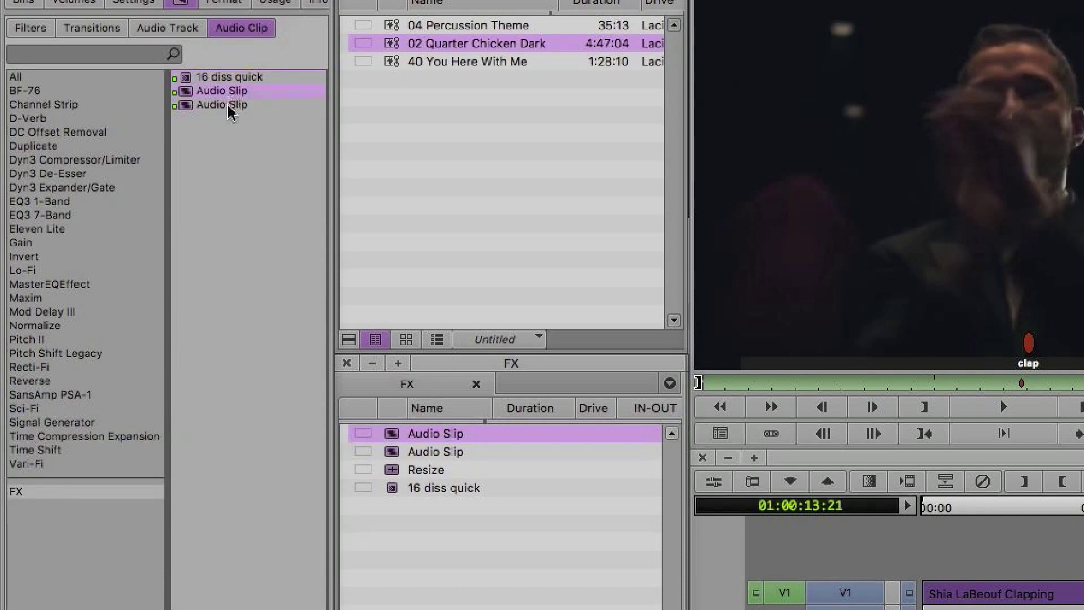
Drag the Resize template into the FX bin, recheck the FX audio templates, then return to Bins.
left_click(28, 30)
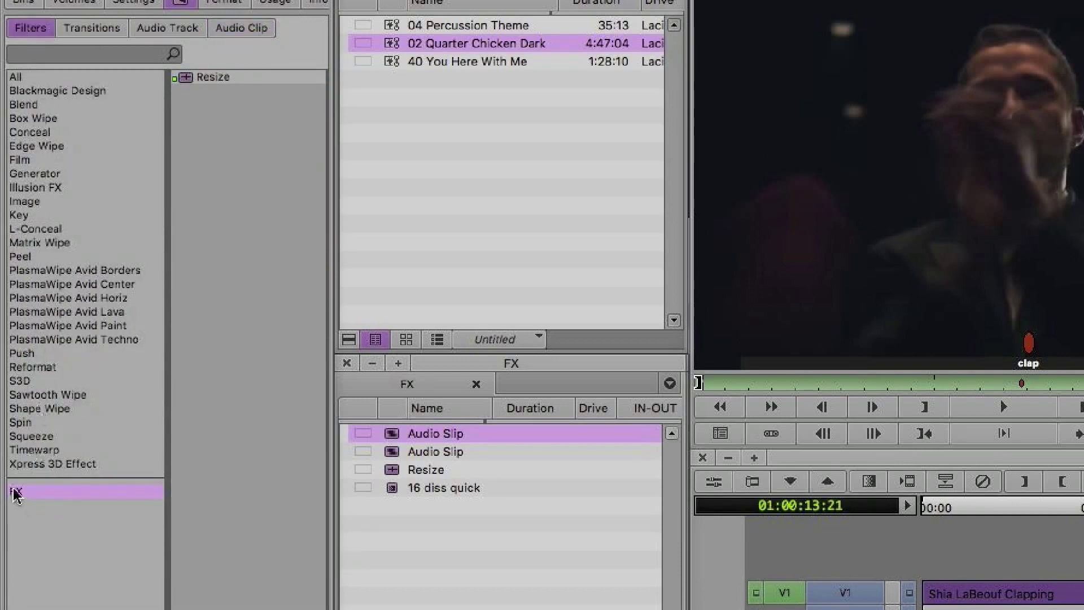
left_click_drag(190, 78, 399, 477)
left_click(236, 31)
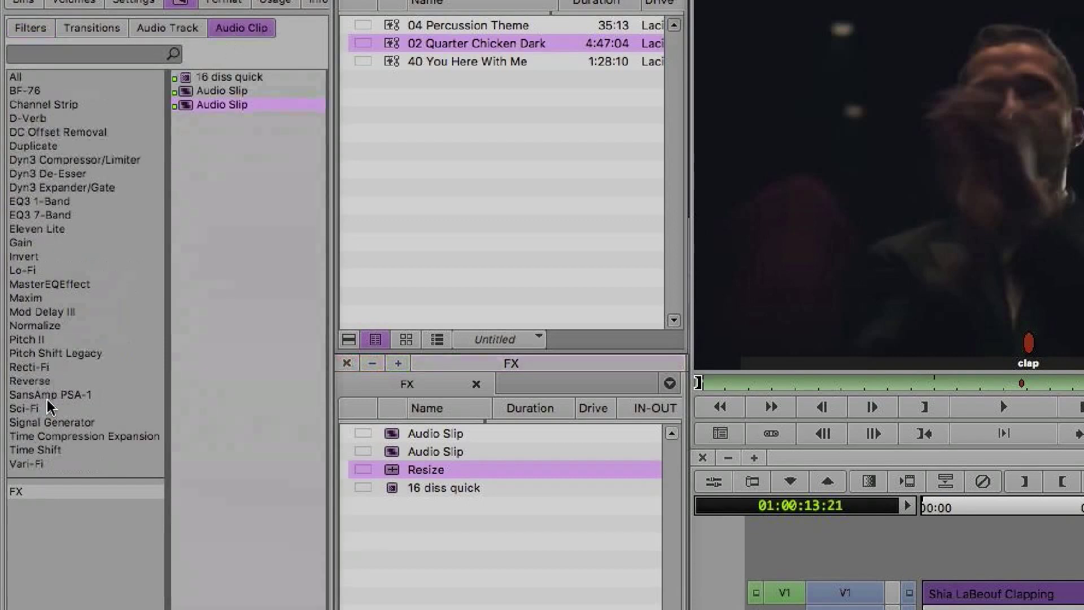
left_click(23, 489)
left_click(213, 78)
left_click(214, 92)
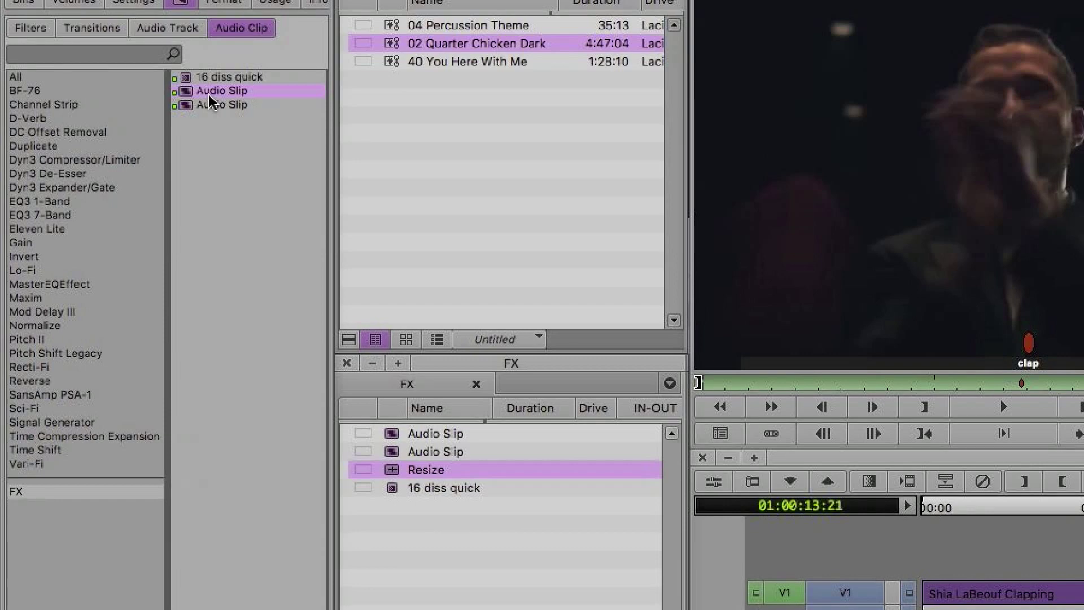
left_click(20, 3)
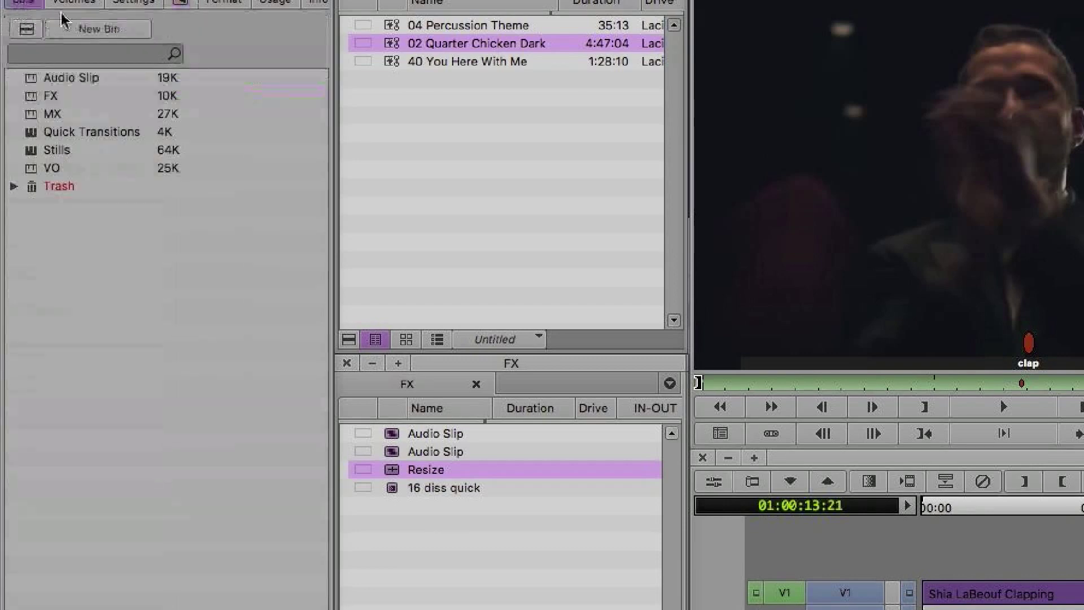
Open the Quick Transitions bin and bring up the Quick Transition dialog at the sequence start.
double_click(34, 138)
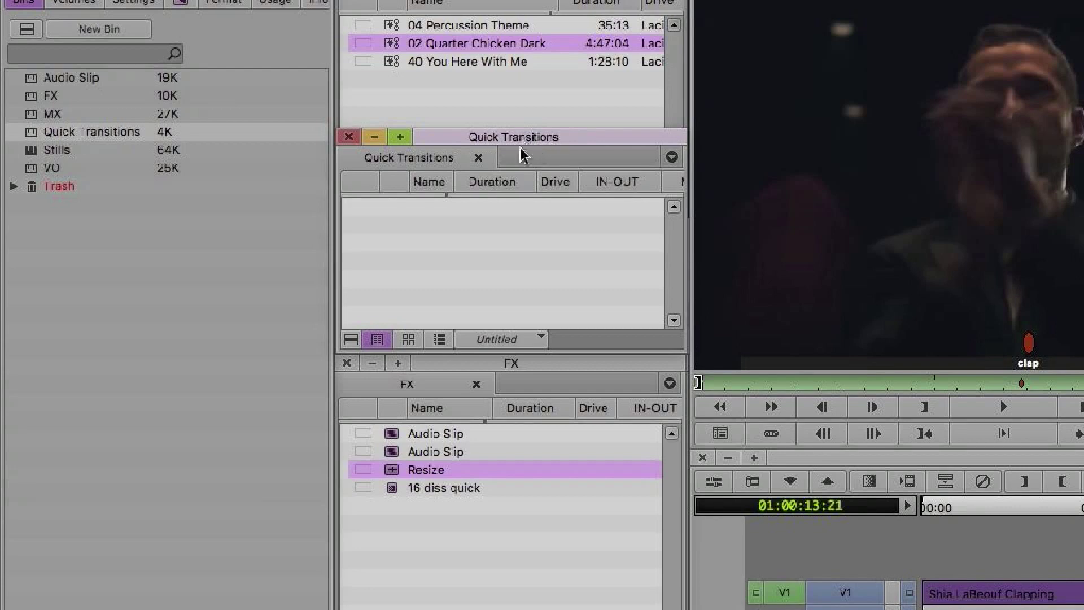
left_click(490, 366)
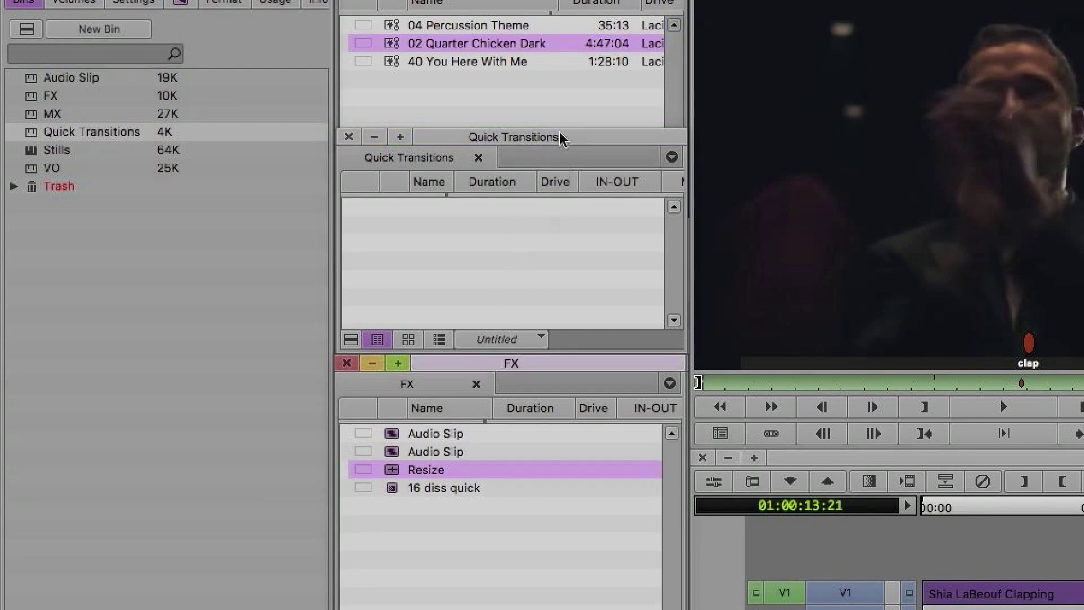
left_click(508, 142)
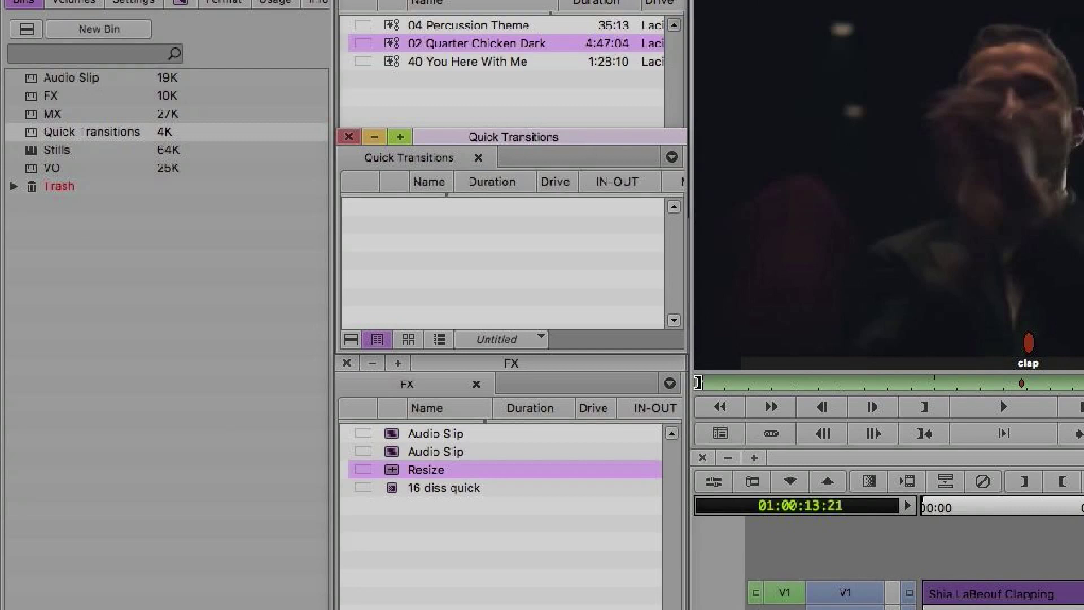
left_click_drag(934, 522, 926, 507)
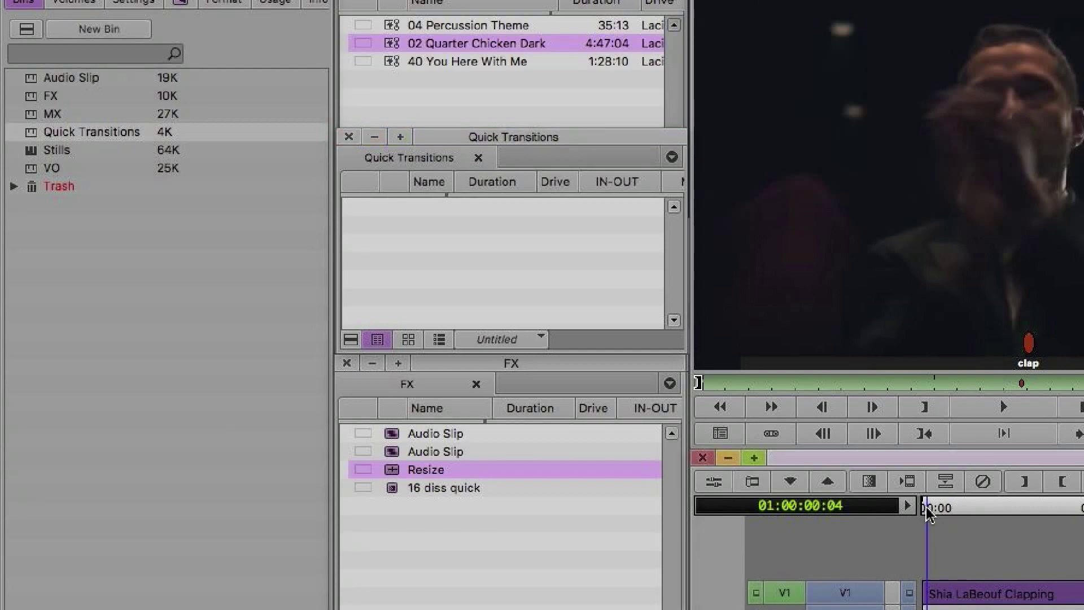
key("backslash")
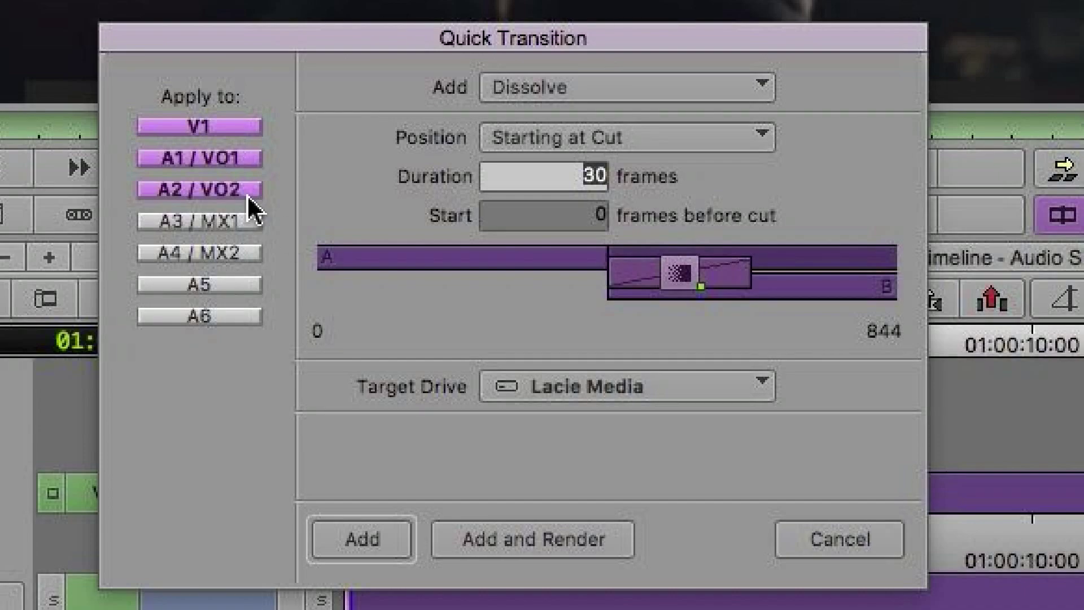
Move the 16 diss quick template into the Quick Transitions bin, save it, and check the transition list.
left_click(819, 542)
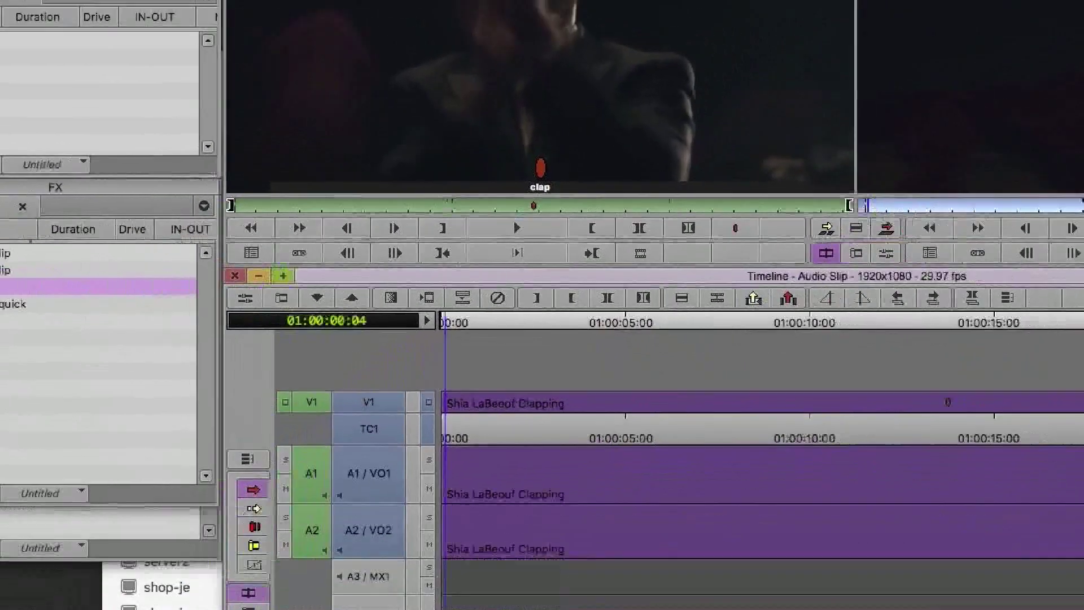
left_click_drag(209, 302, 222, 192)
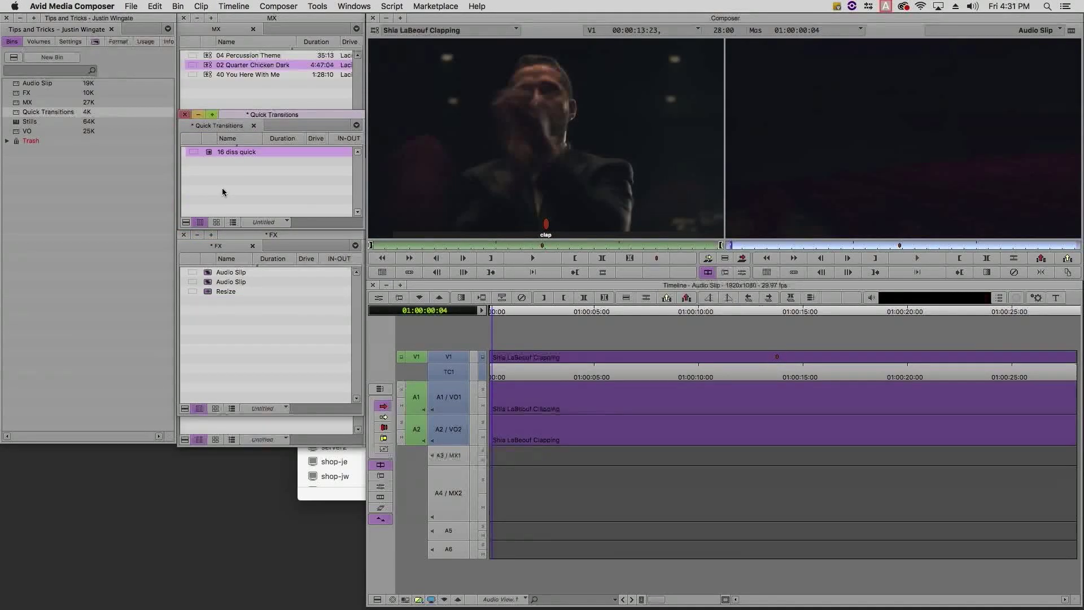
key("super+s")
left_click(409, 271)
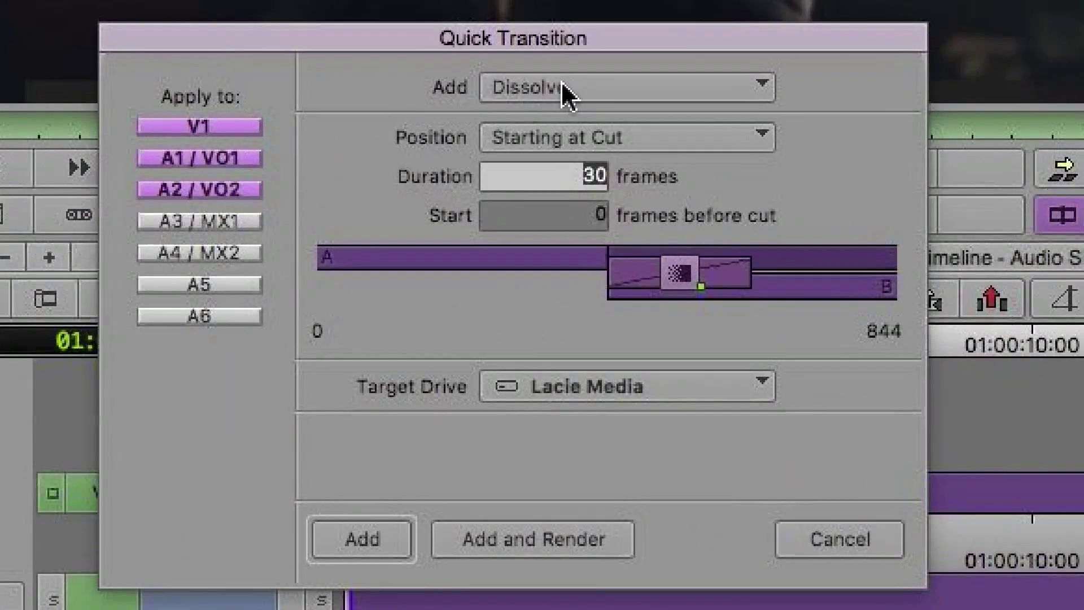
left_click(580, 126)
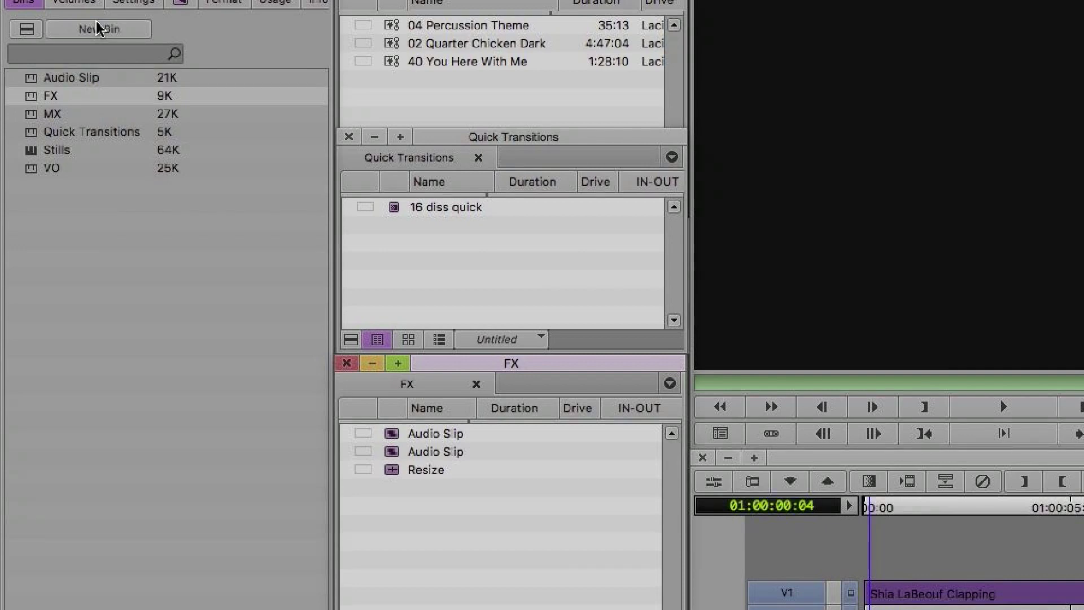
Review the FX and Quick Transitions categories' templates in the Effect Palette.
left_click(178, 4)
left_click(17, 518)
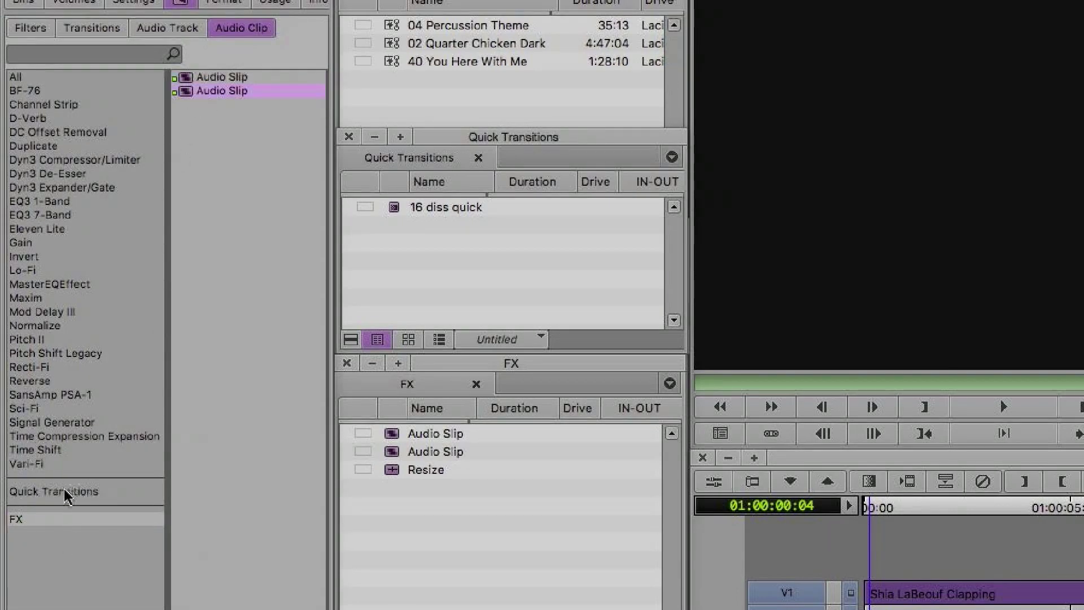
left_click(69, 491)
left_click(226, 78)
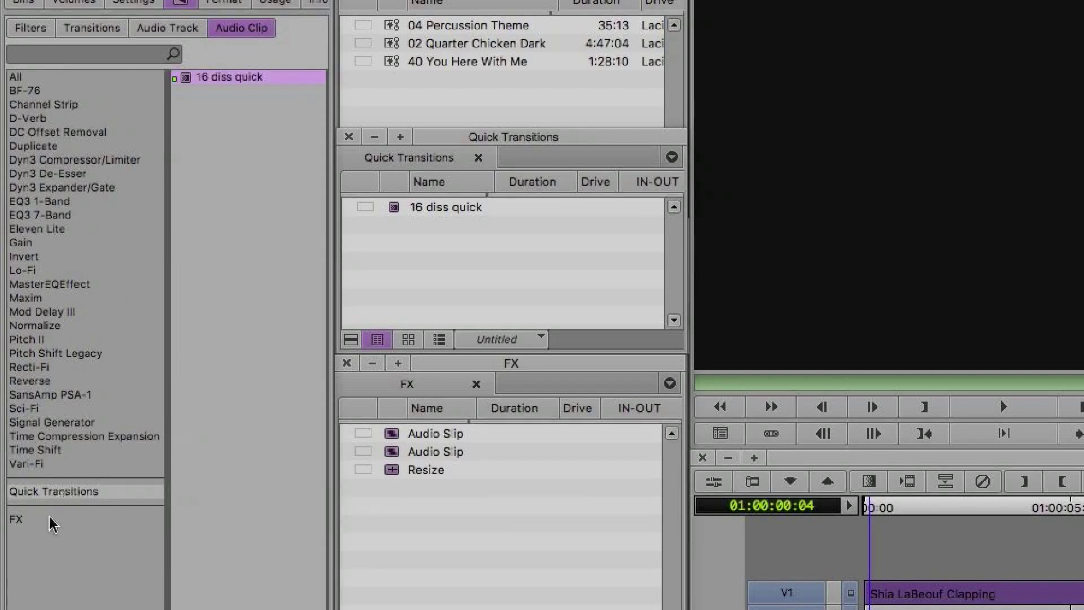
left_click(20, 518)
left_click(37, 491)
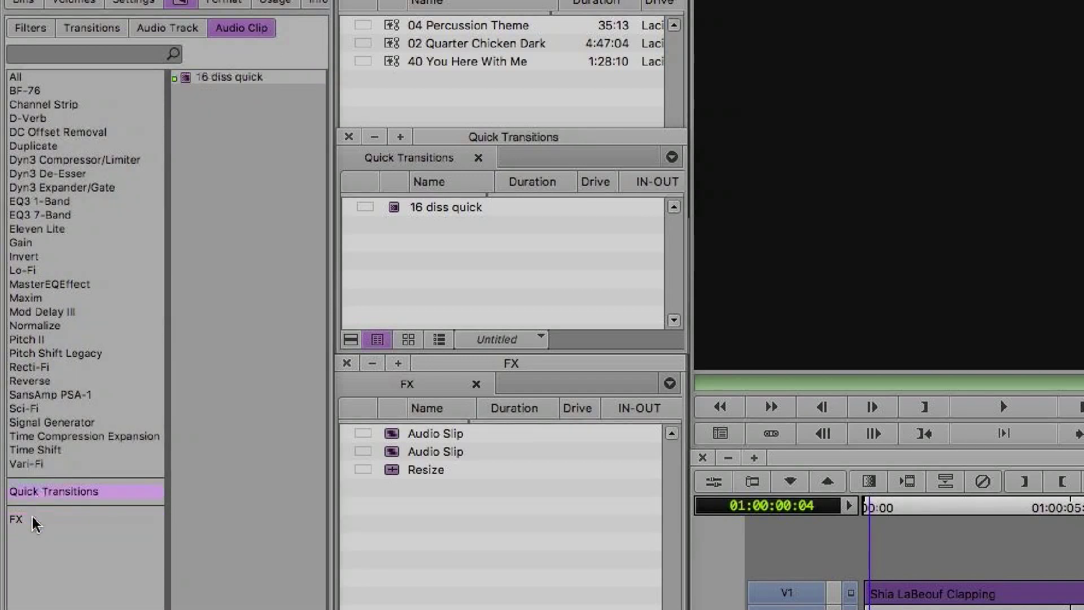
left_click(32, 518)
Close the FX and Quick Transitions bins and park the playhead just past the sequence start.
left_click(347, 363)
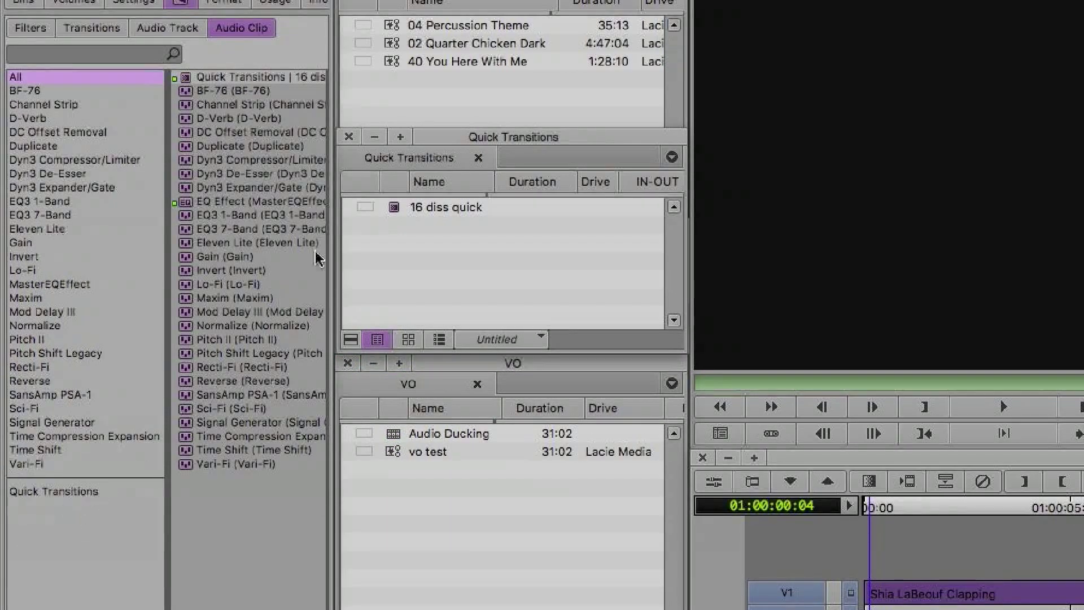
left_click(433, 148)
left_click(351, 137)
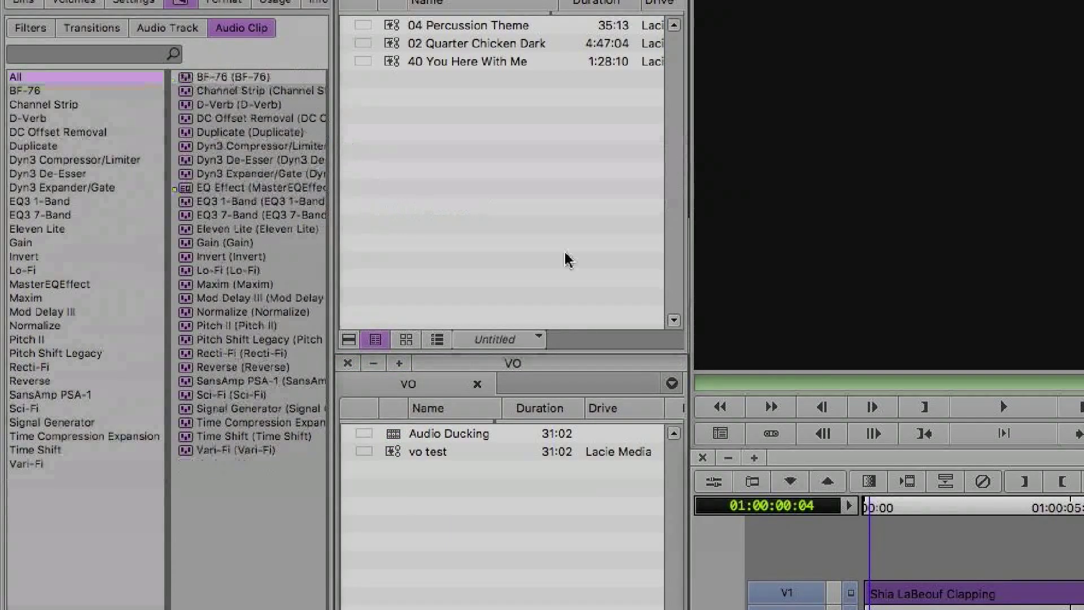
left_click(900, 508)
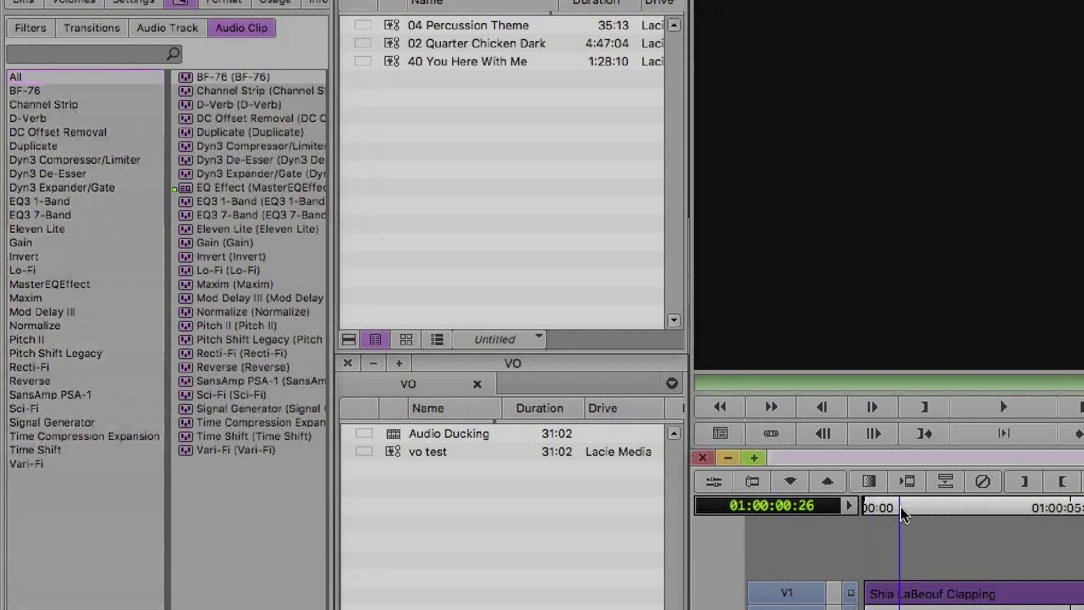
key("backslash")
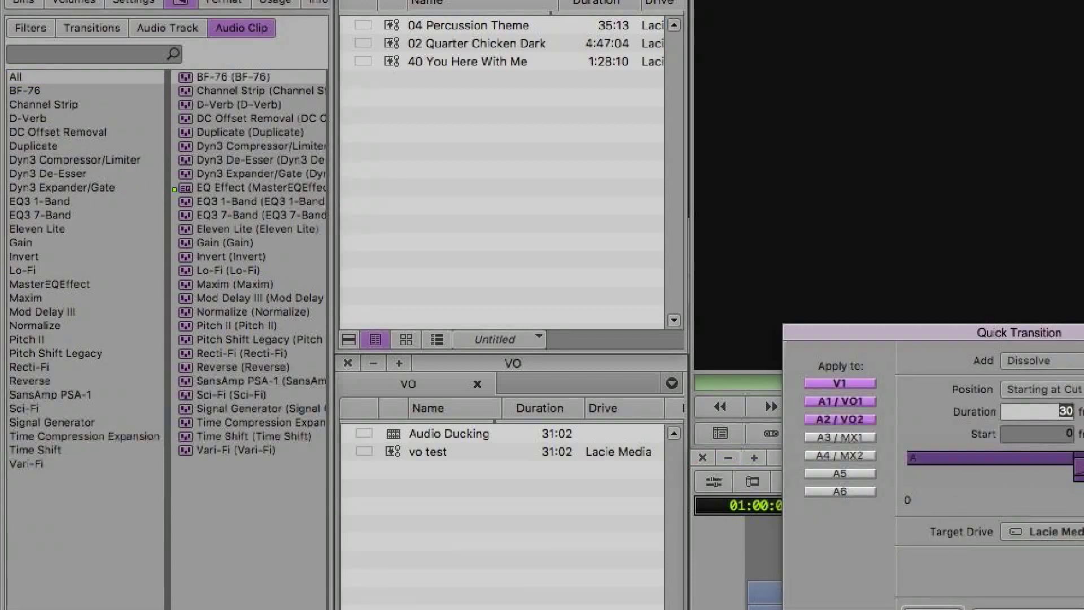
left_click(1079, 361)
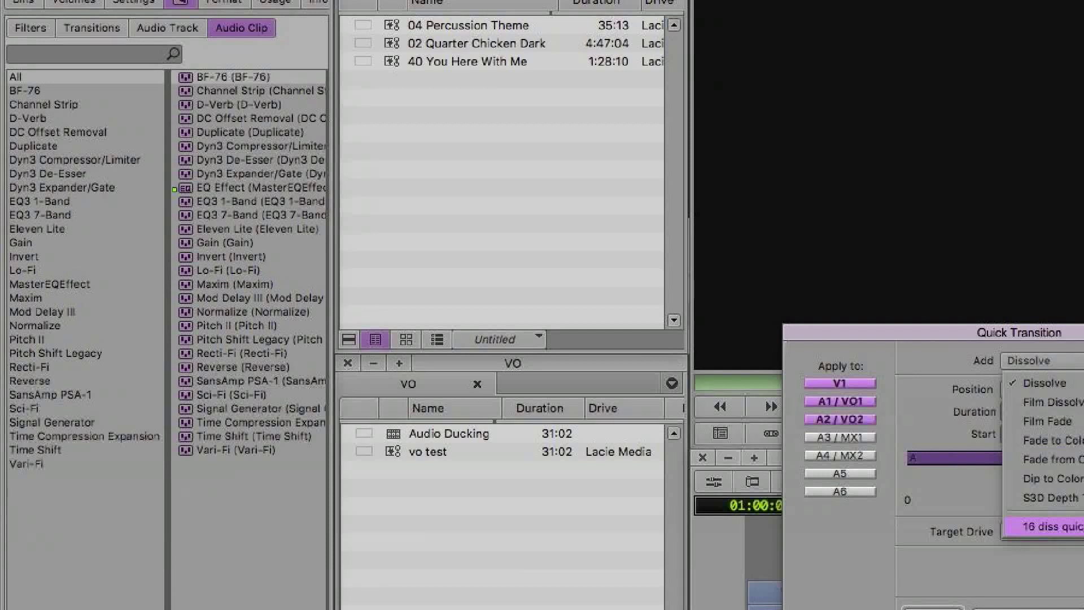
left_click(1050, 526)
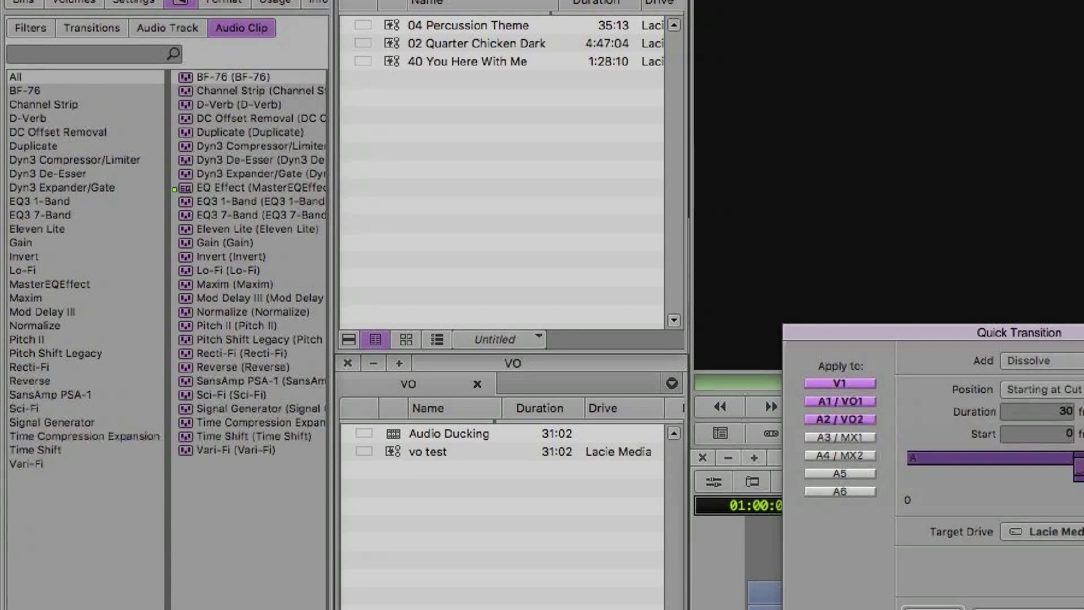
key("Return")
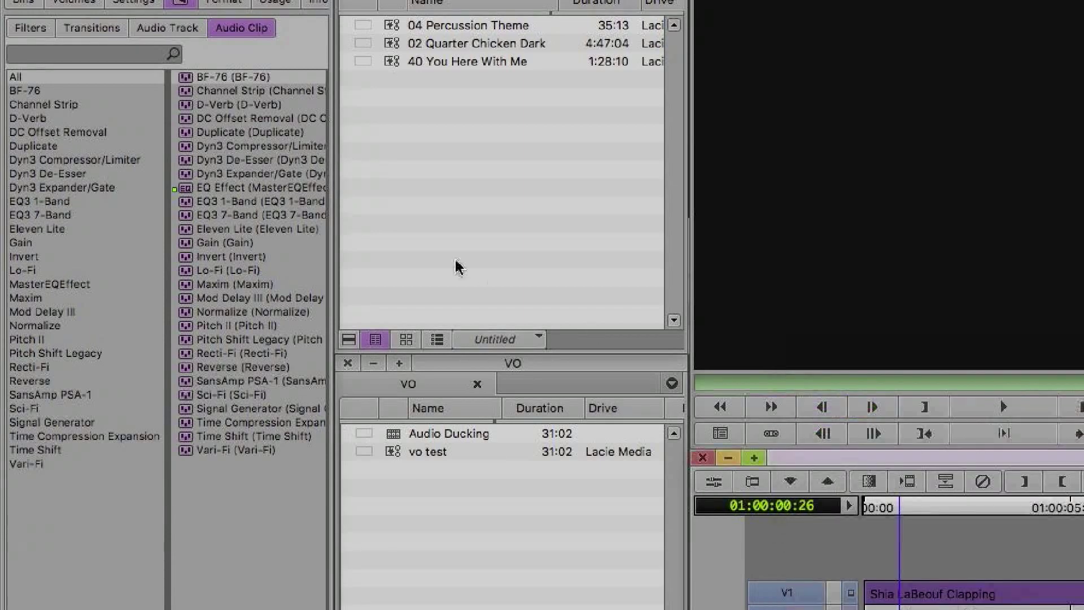
left_click(31, 4)
Reopen the Quick Transitions bin to confirm it still holds 16 diss quick, then open Tools.
double_click(35, 132)
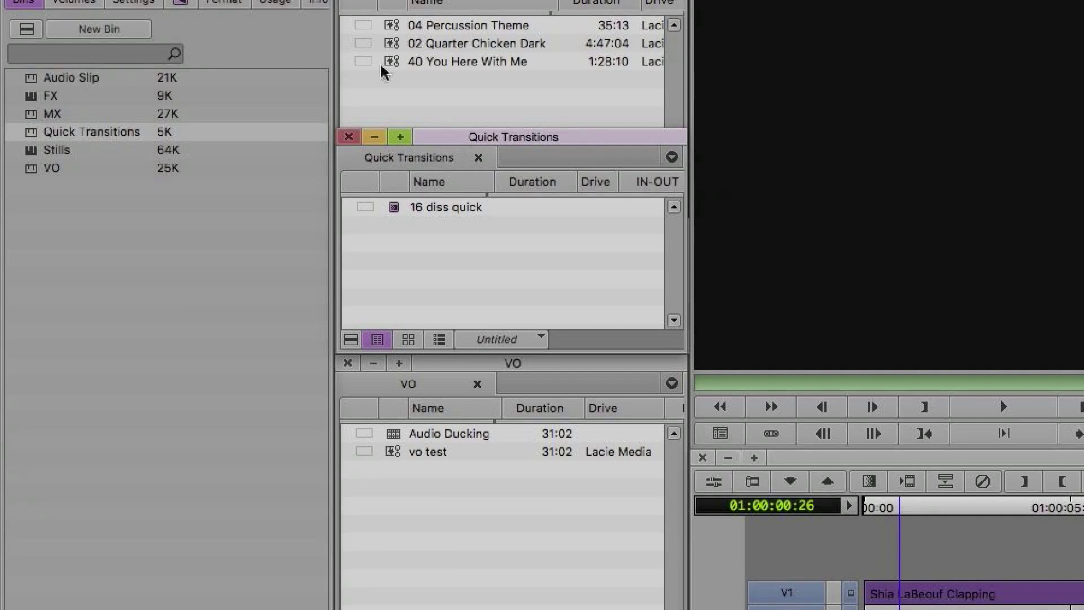
left_click(596, 1)
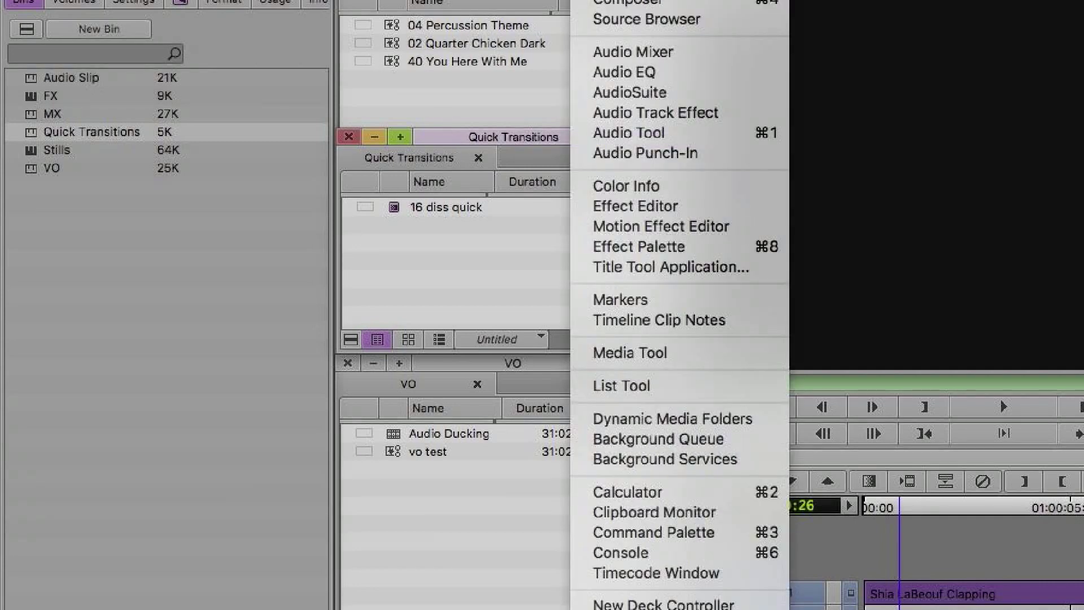
Open the Audio Mixer and switch its display to Narrow Mixer for A1–A6 and Master.
left_click(641, 51)
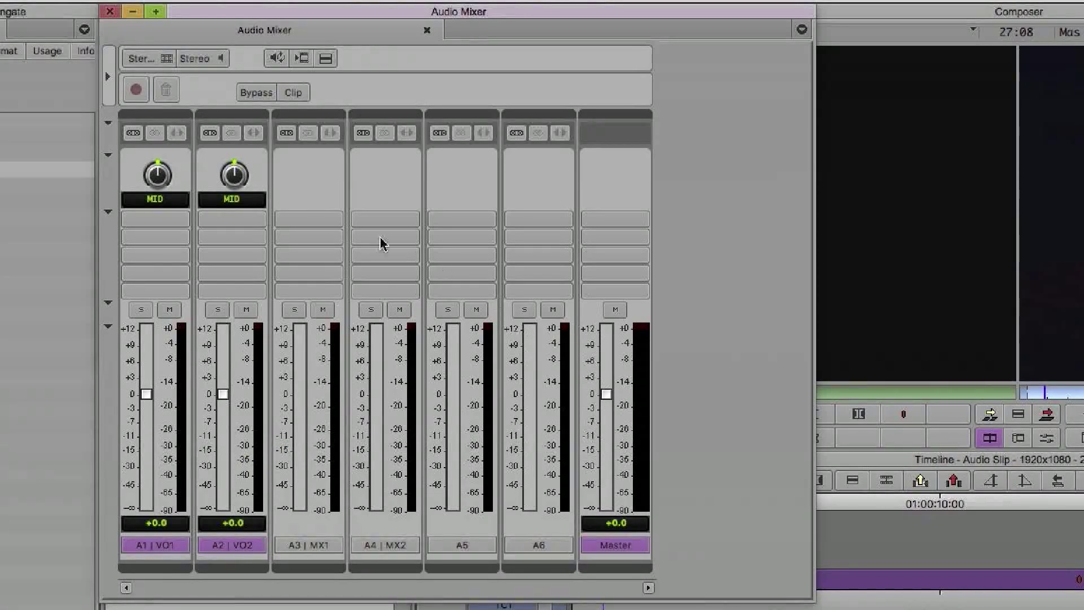
right_click(392, 198)
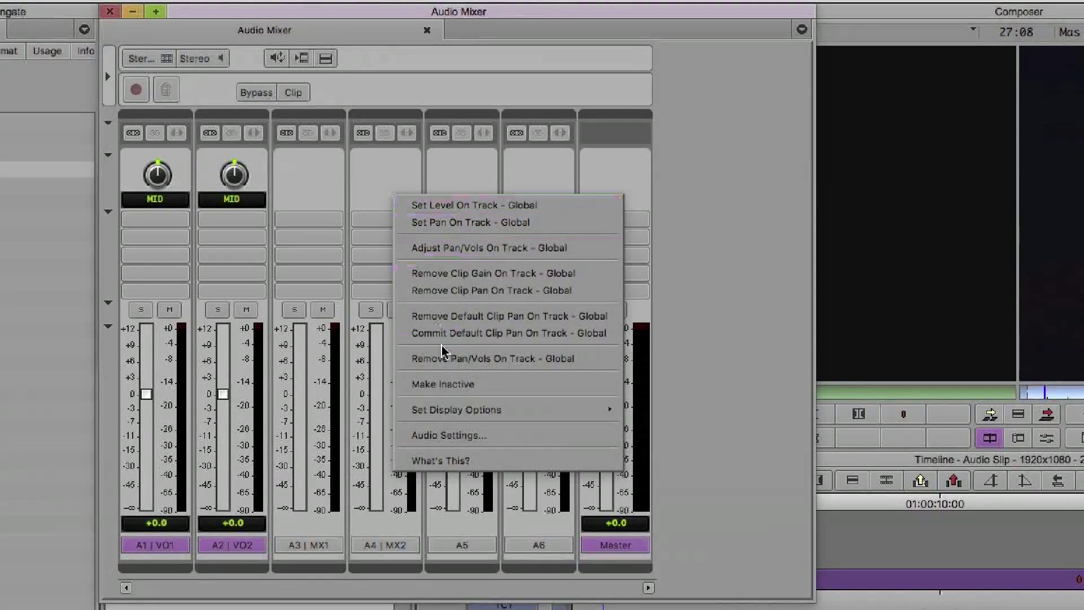
mouse_move(480, 410)
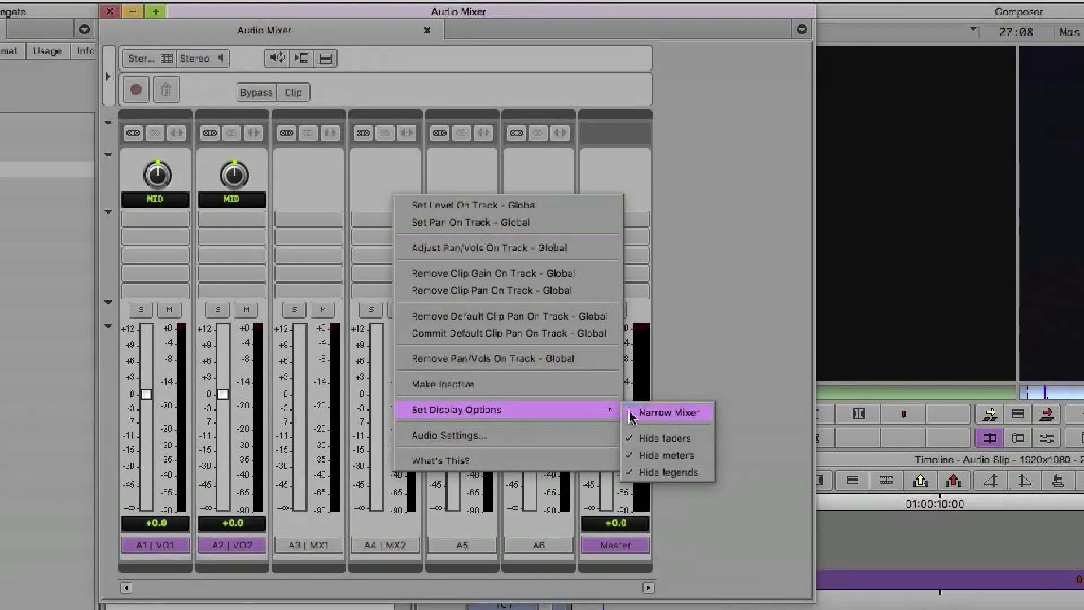
left_click(690, 416)
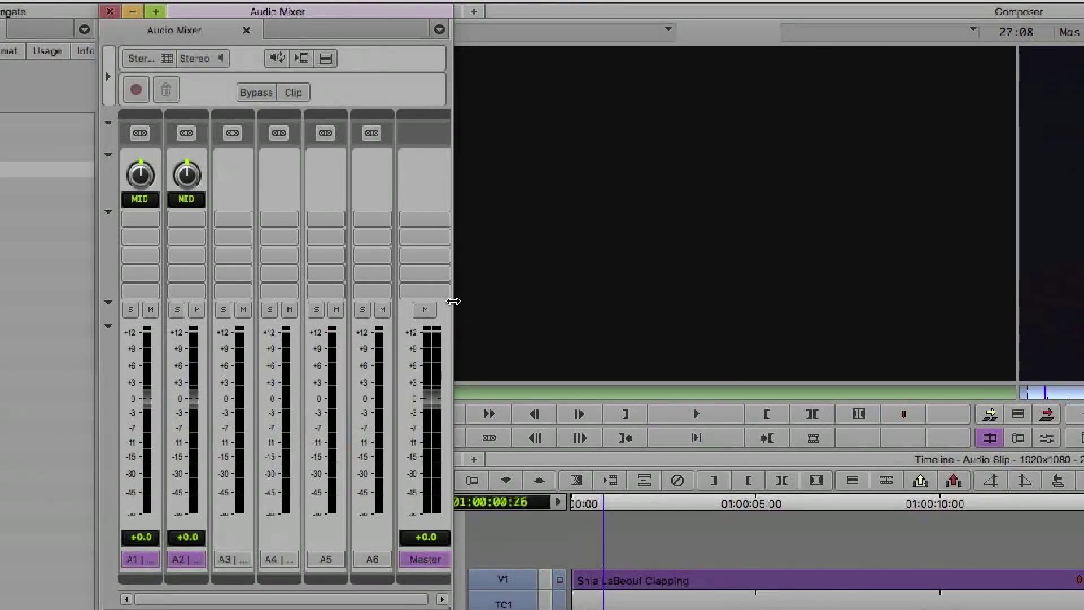
Widen the Audio Mixer window and check its display options menu.
left_click_drag(453, 302, 563, 338)
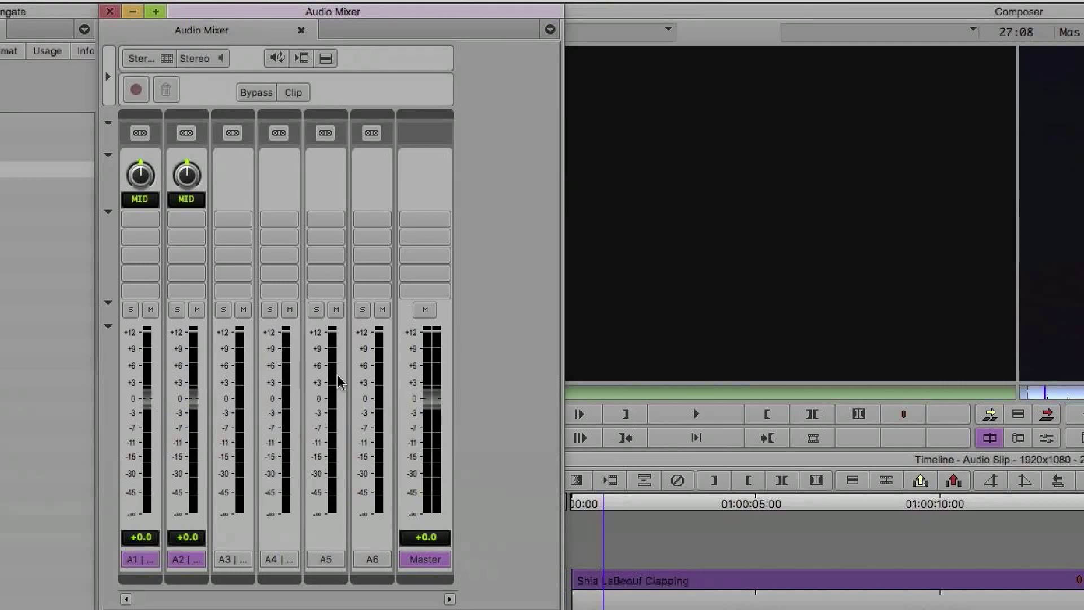
right_click(377, 201)
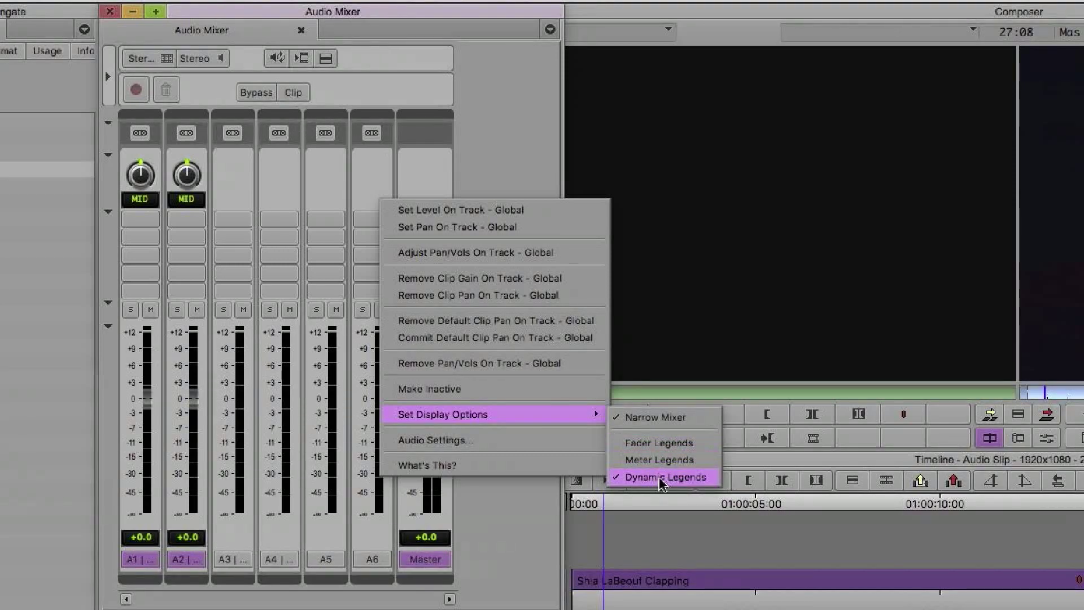
left_click(484, 176)
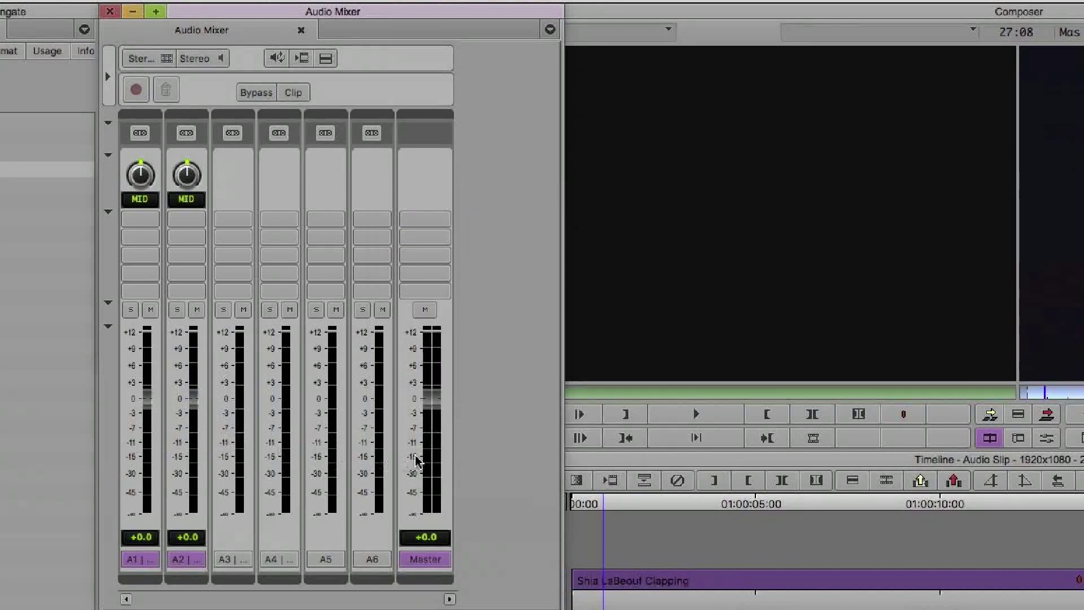
Play the sequence to watch the mixer meters, then drag the mixer narrower.
key("space")
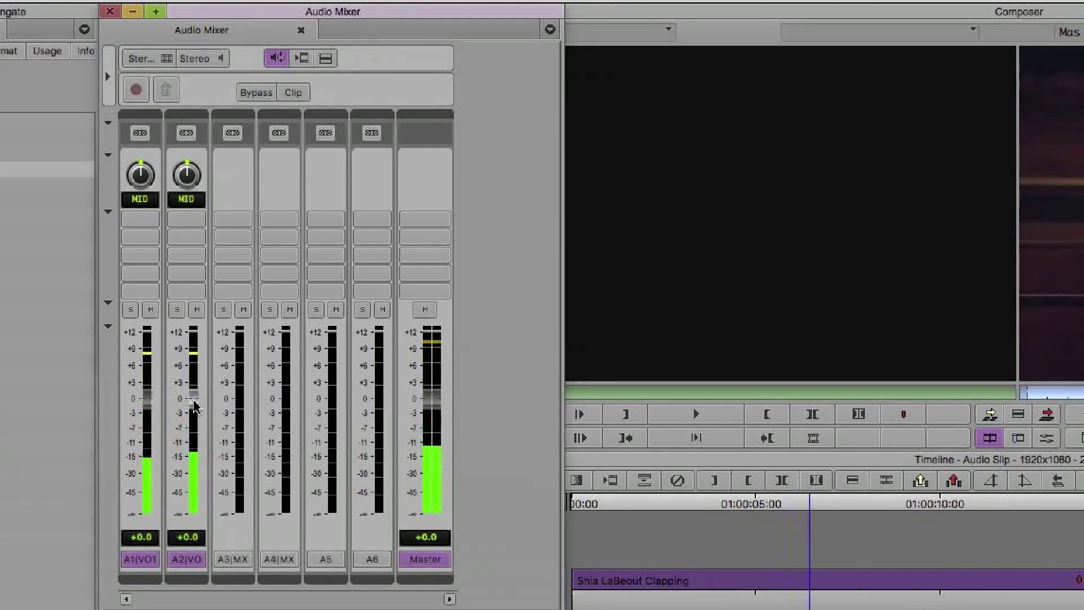
key("space")
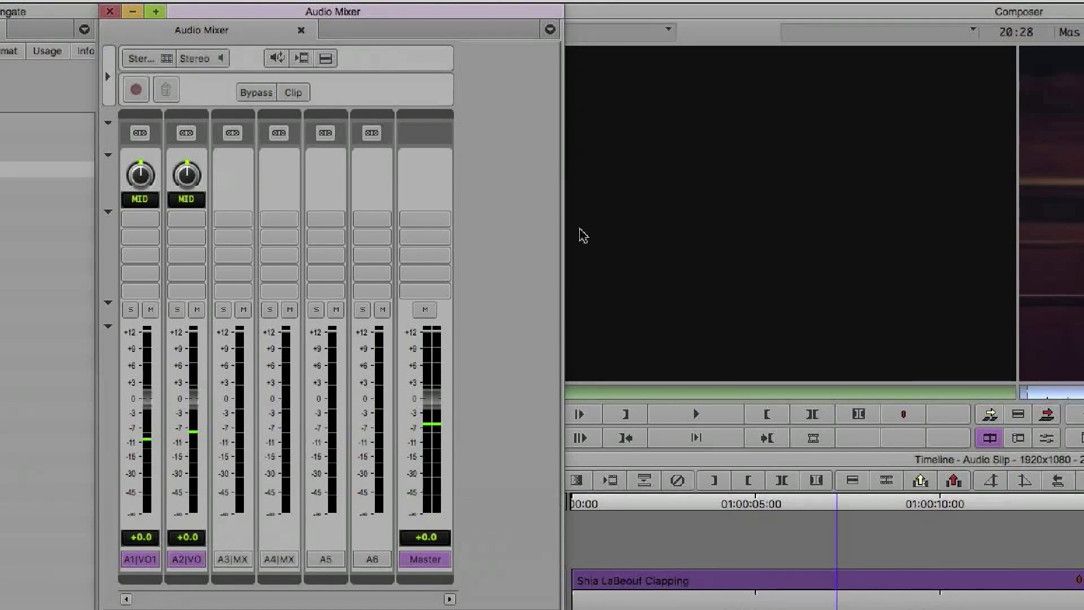
left_click_drag(564, 231, 477, 232)
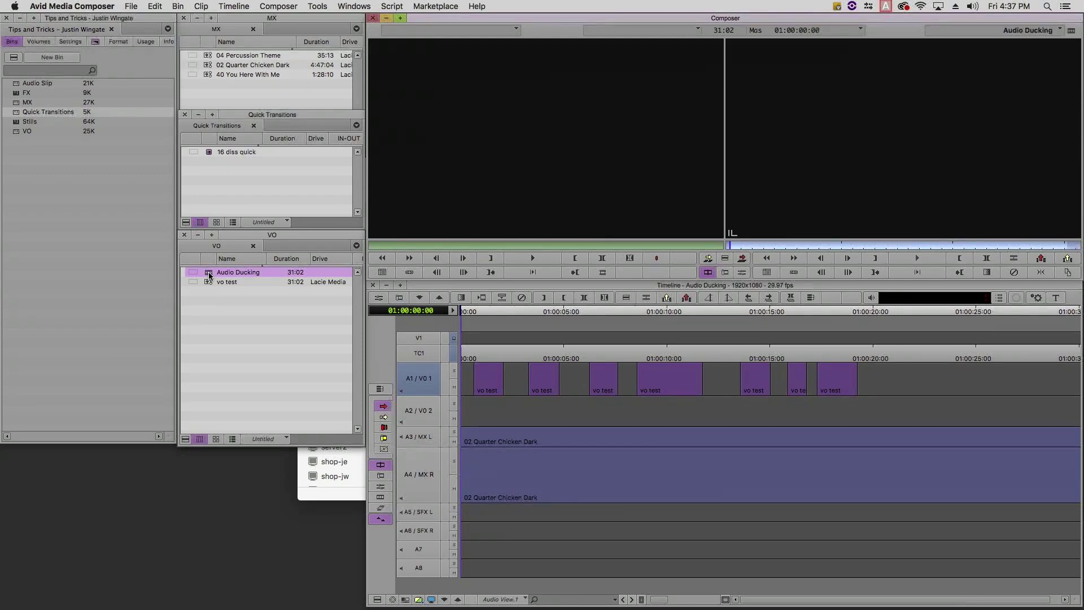
Park the playhead just after the start of the Audio Ducking sequence.
left_click(467, 314)
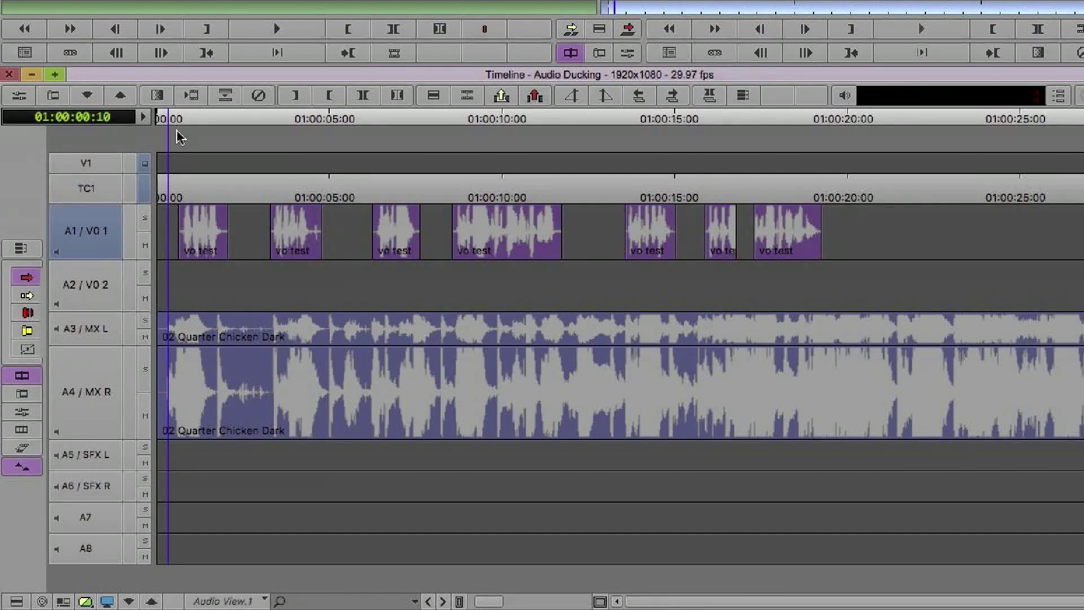
Play the sequence from the start and stop near the beginning.
left_click(158, 119)
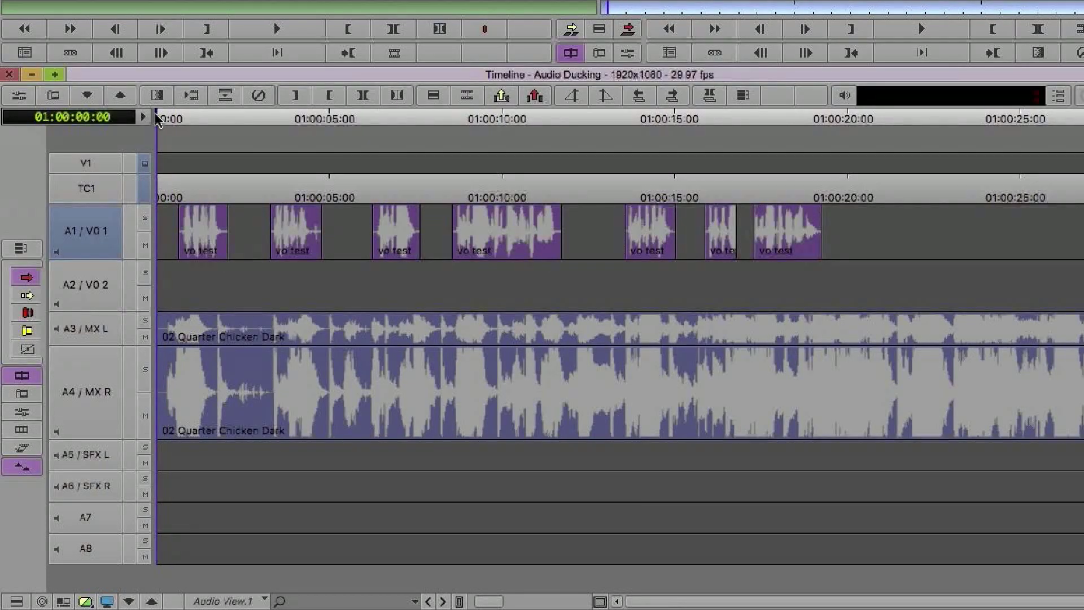
key("space")
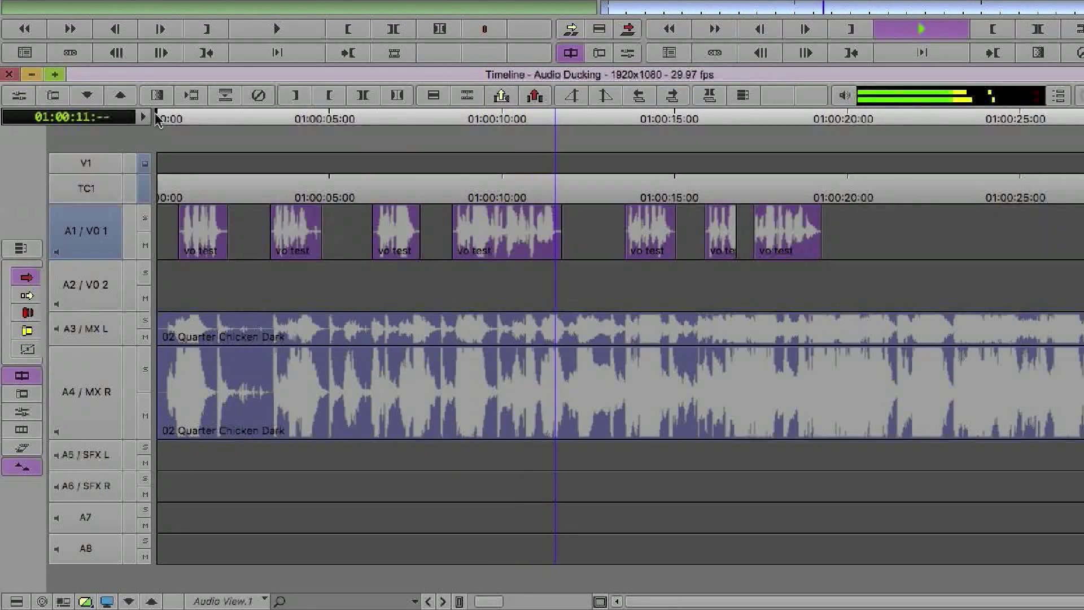
left_click(203, 125)
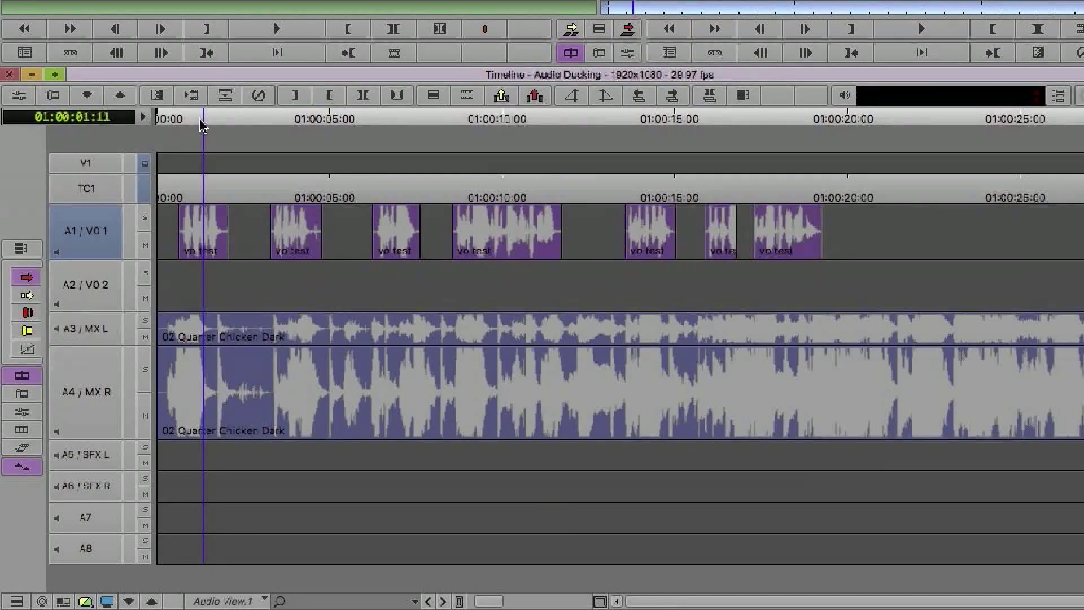
Drag three vo test clips, including those near 10 seconds and the short one, from A1 to A2.
left_click_drag(294, 231, 288, 285)
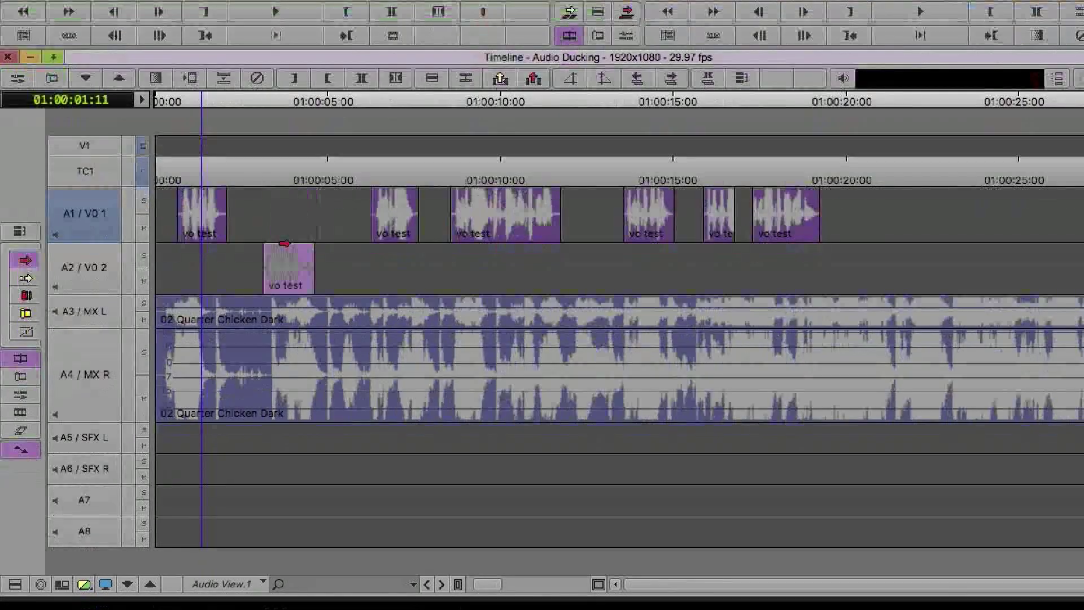
left_click_drag(489, 223, 495, 250)
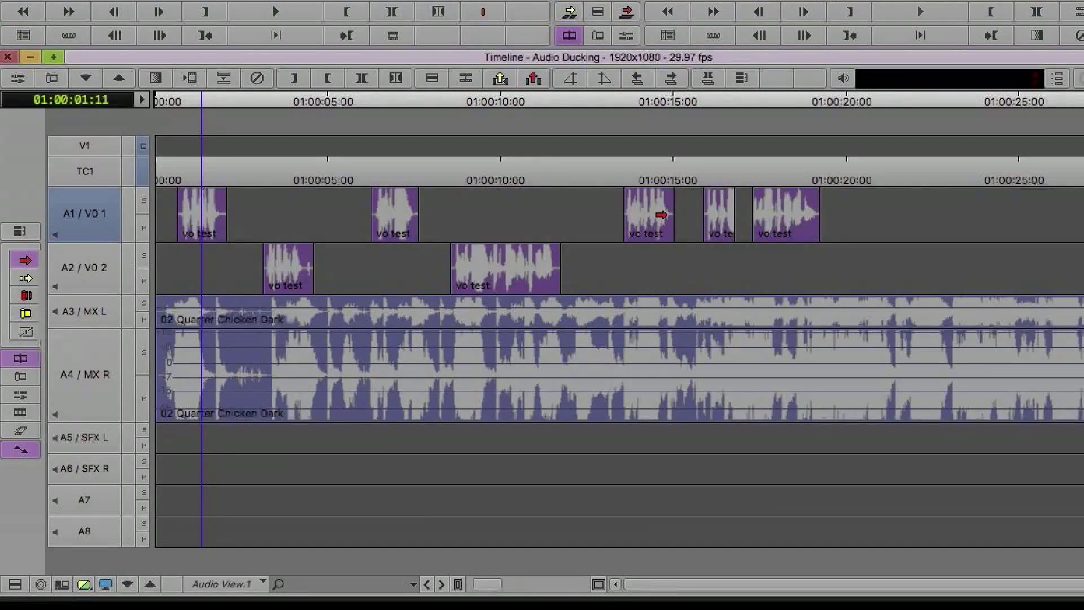
left_click_drag(711, 218, 716, 257)
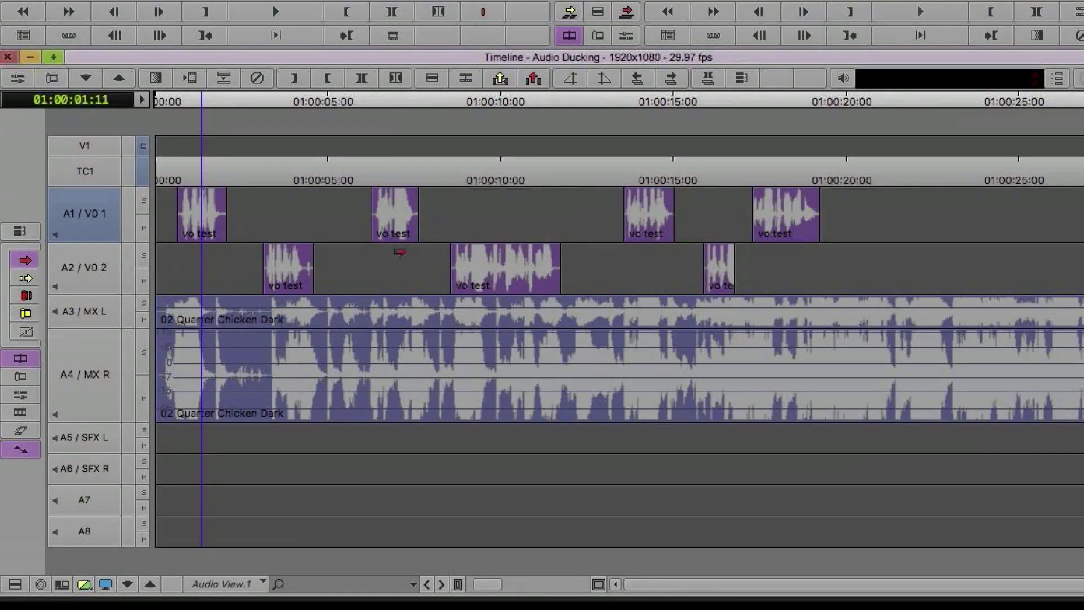
Run Audio Ducking with A1/A2 as Dialog and A3/A4 as Music.
right_click(226, 129)
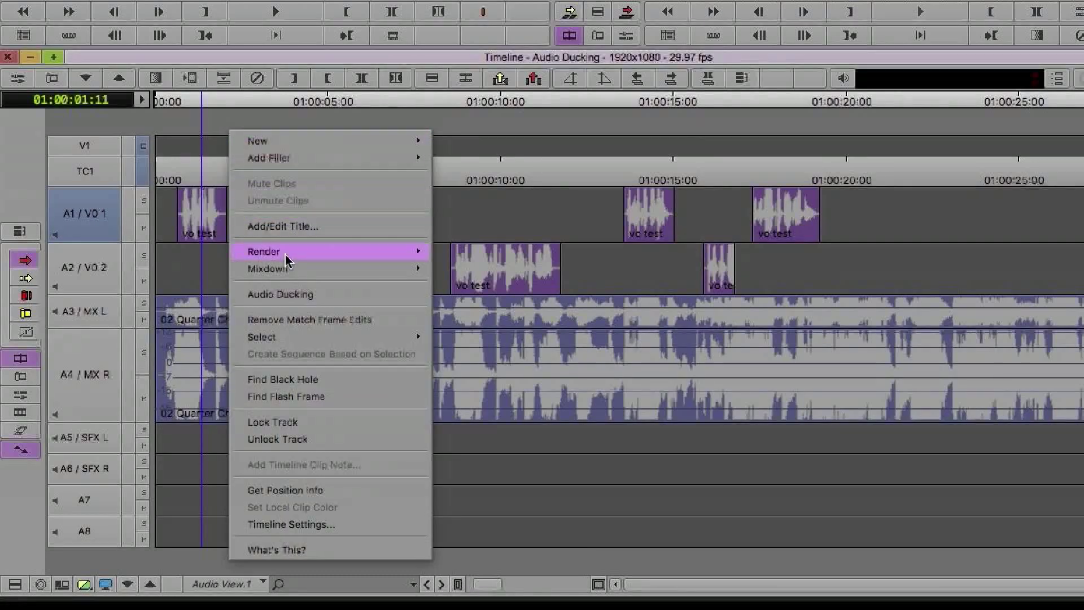
left_click(299, 295)
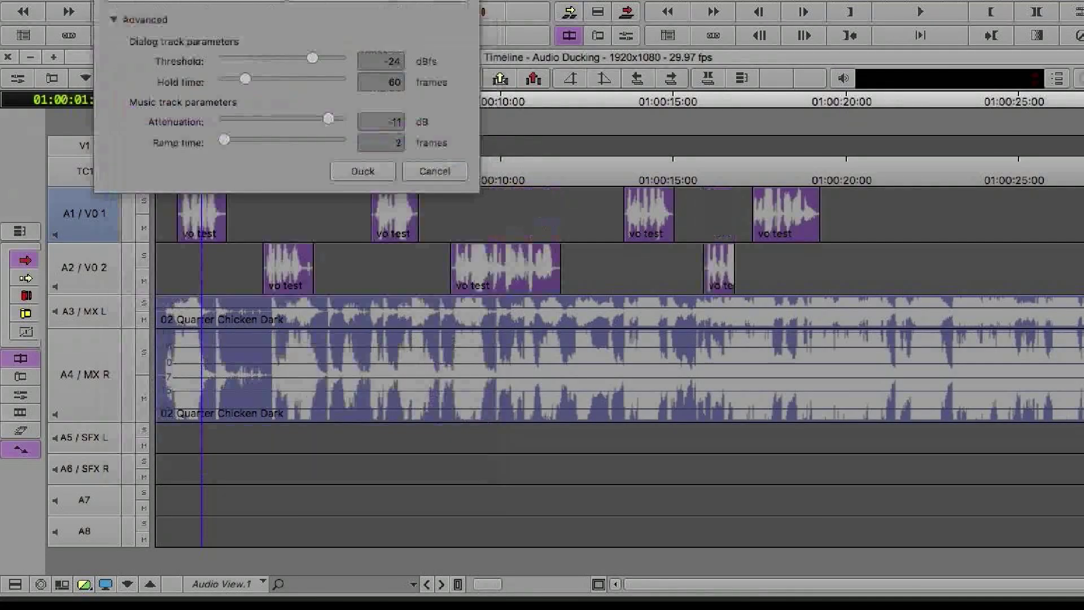
left_click(374, 170)
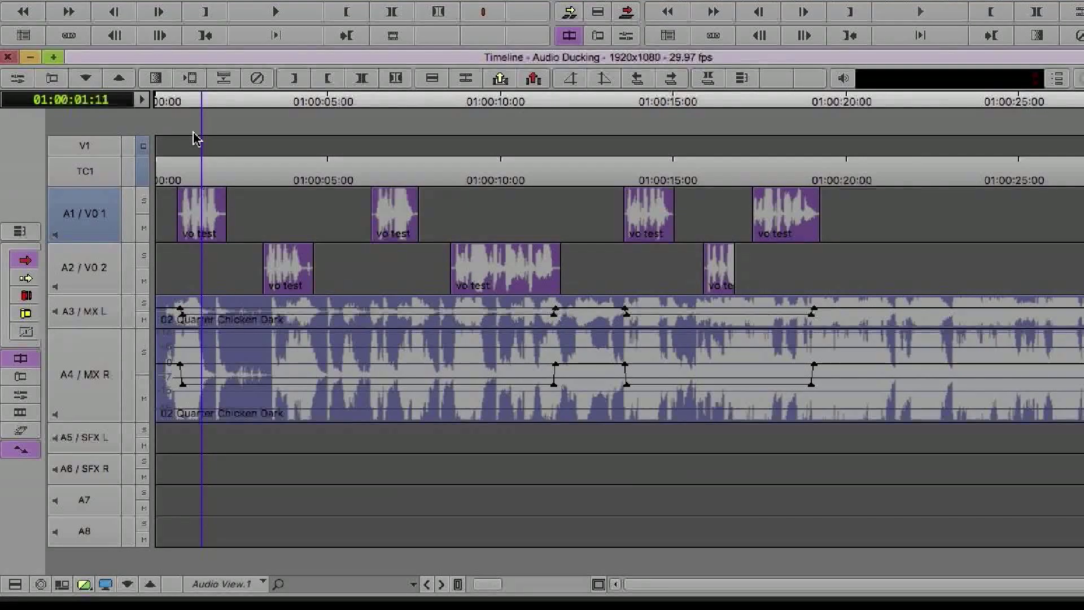
Play back the ducked music from near the start, then park about two seconds in.
left_click_drag(202, 103, 166, 105)
key("space")
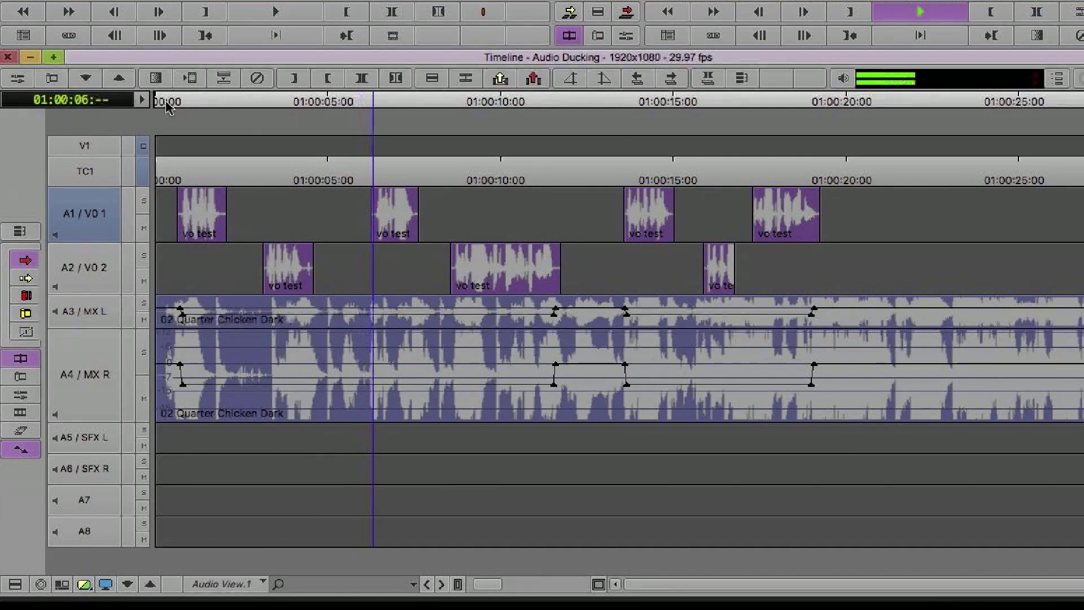
key("space")
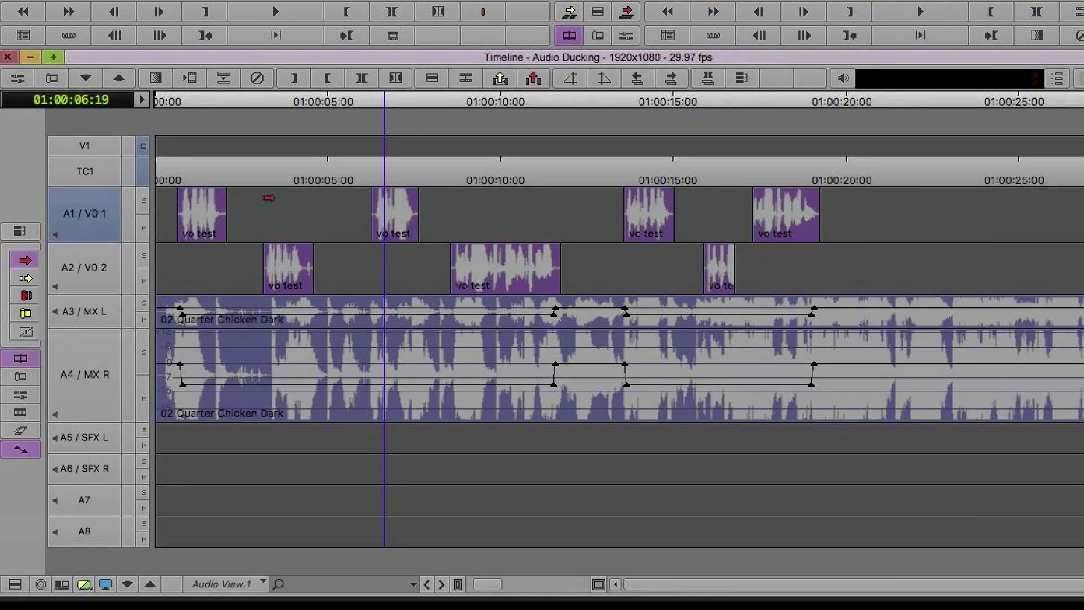
left_click_drag(305, 106, 229, 125)
Re-run Audio Ducking with Hold time shortened from 60 frames, replacing the existing music keyframes.
right_click(229, 115)
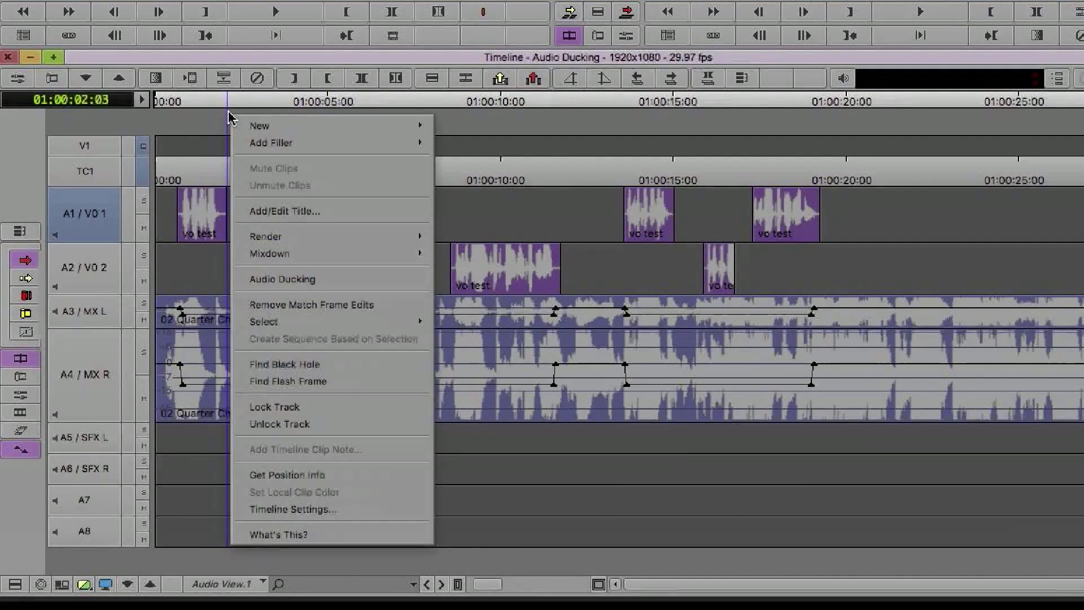
left_click(325, 290)
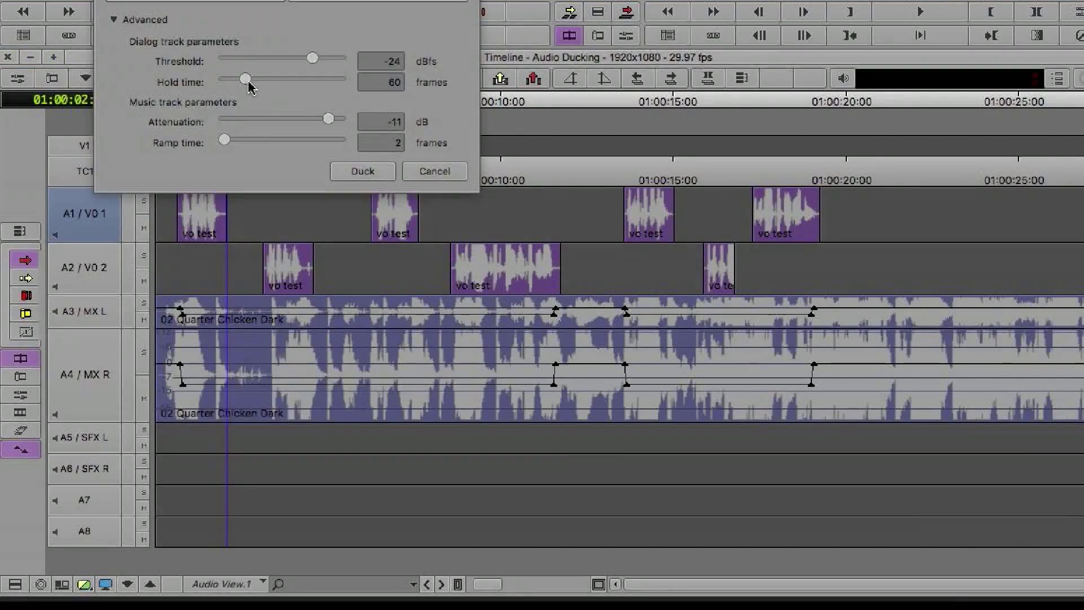
left_click_drag(245, 80, 227, 81)
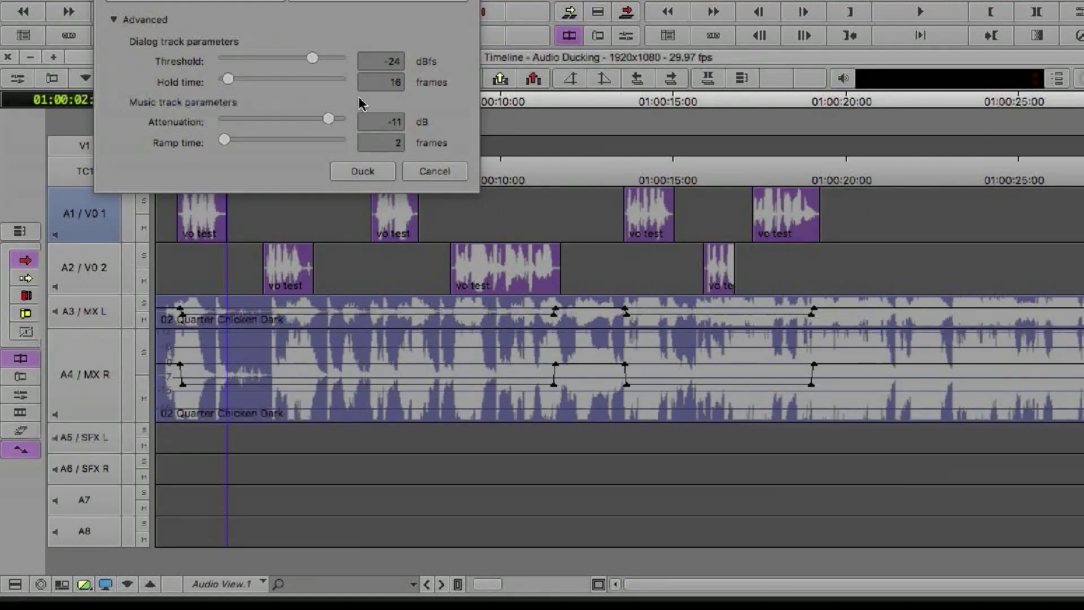
left_click(382, 174)
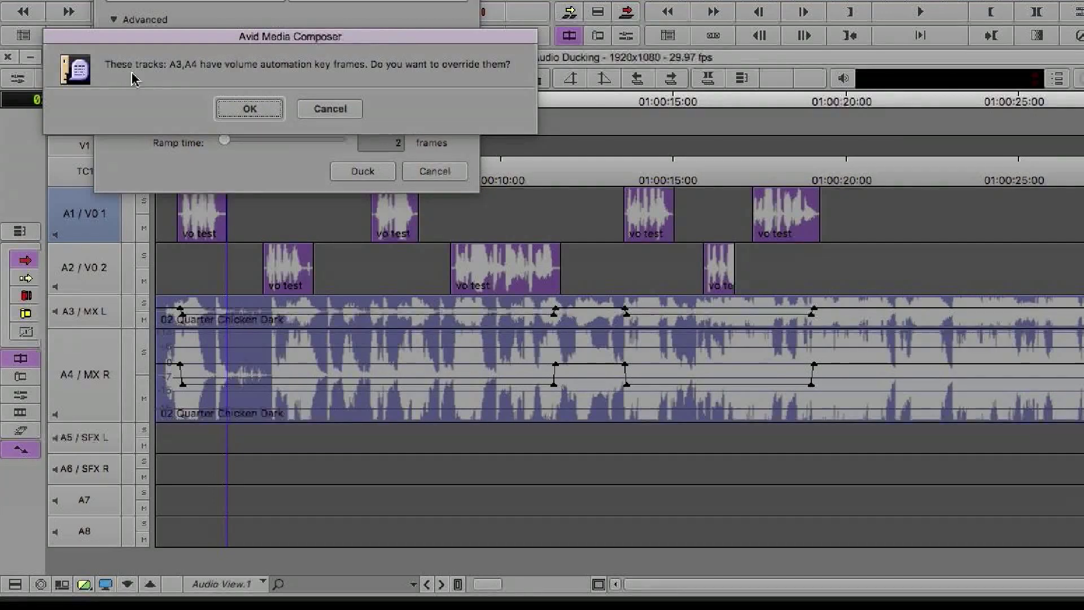
left_click(250, 110)
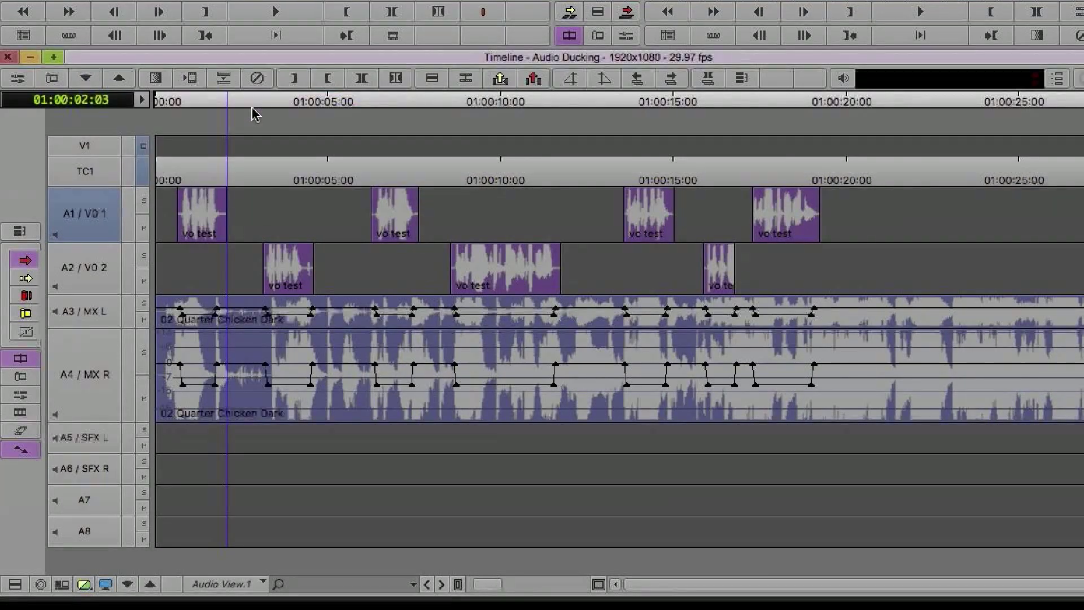
Play the sequence from the start to hear the tighter ducking.
left_click_drag(224, 107, 167, 110)
key("space")
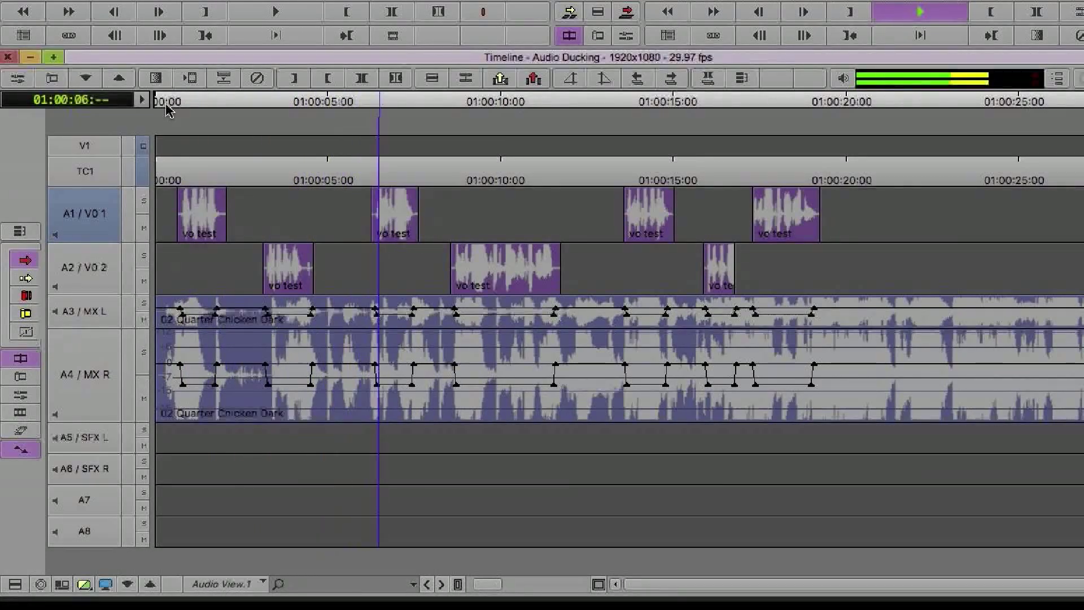
key("space")
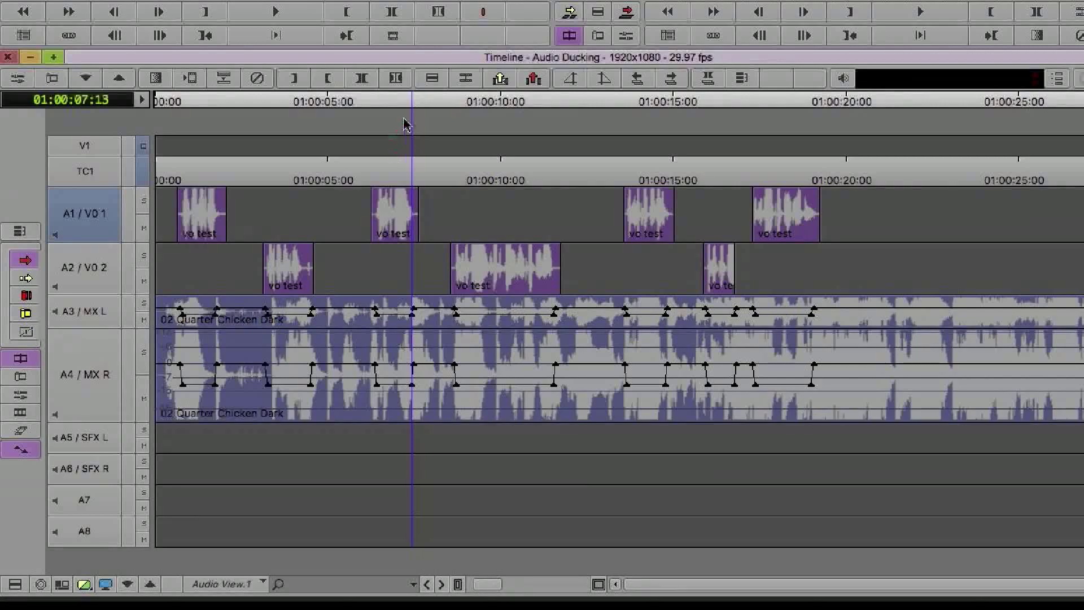
Drag nine vo test clips on A1 and A2 later, one A1 clip to about 20 seconds.
left_click_drag(773, 214, 1001, 214)
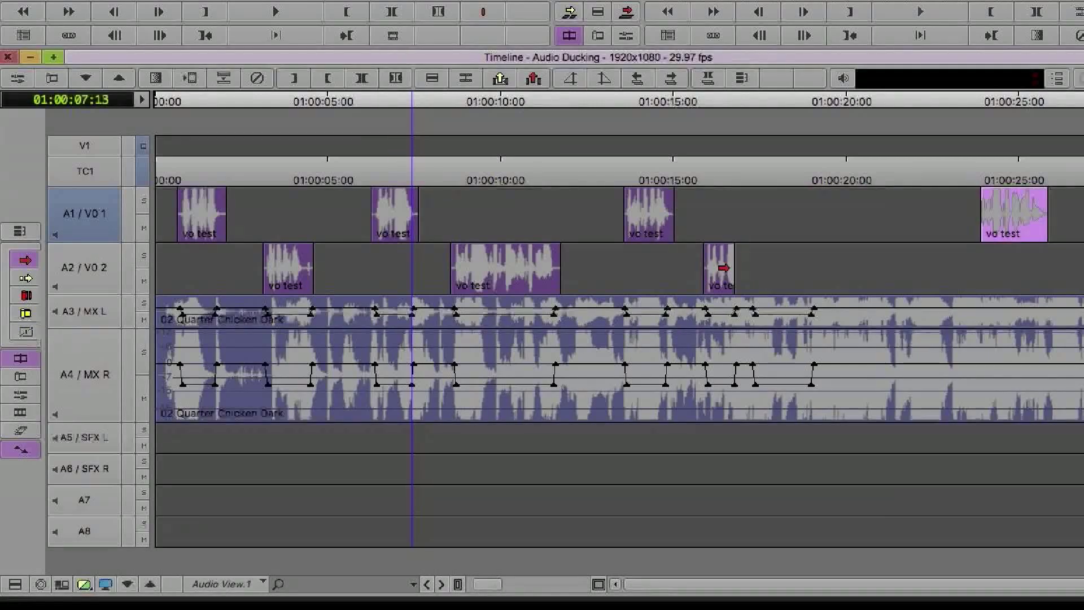
left_click_drag(725, 268, 826, 268)
left_click_drag(651, 217, 682, 217)
left_click_drag(997, 217, 1060, 217)
left_click_drag(819, 258, 962, 257)
left_click_drag(674, 219, 853, 218)
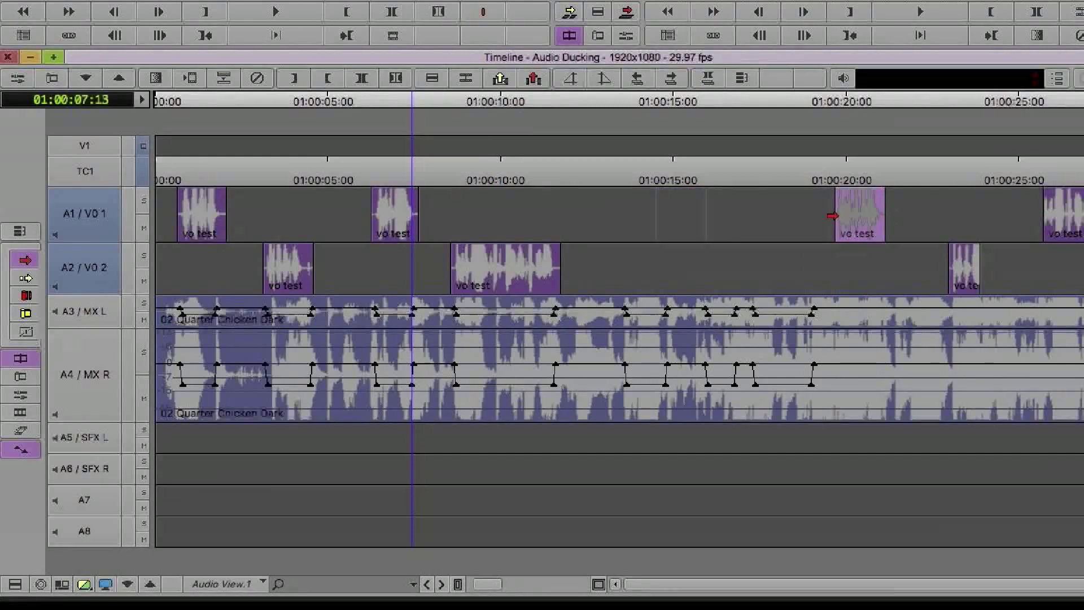
left_click_drag(552, 261, 716, 262)
left_click_drag(390, 217, 467, 218)
left_click_drag(289, 265, 346, 265)
Re-apply Audio Ducking to the rearranged clips, replacing the old music volume keyframes.
right_click(375, 146)
left_click(422, 310)
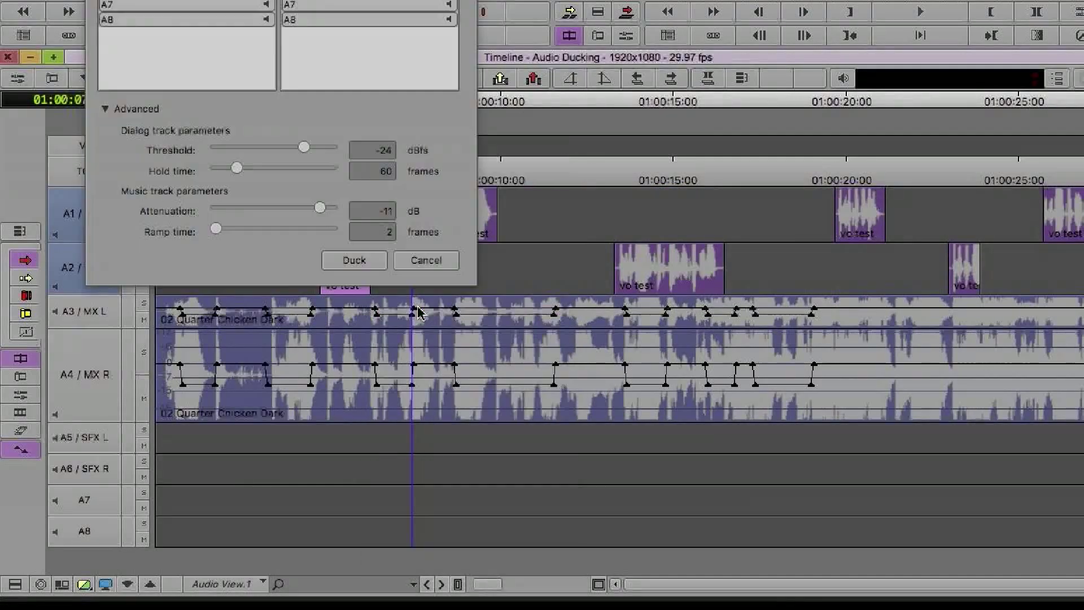
left_click(357, 170)
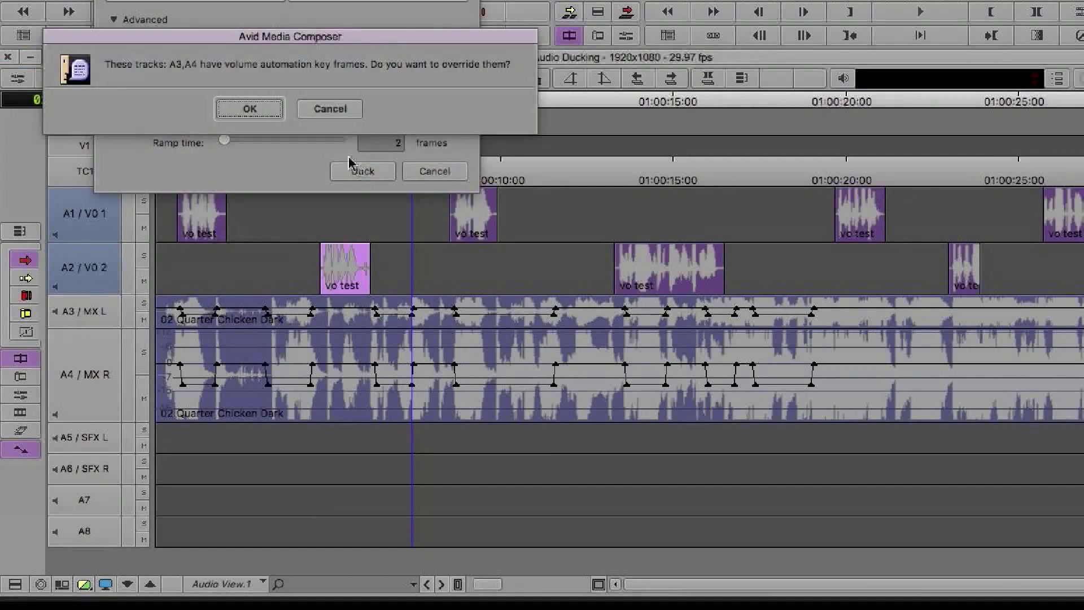
left_click(250, 109)
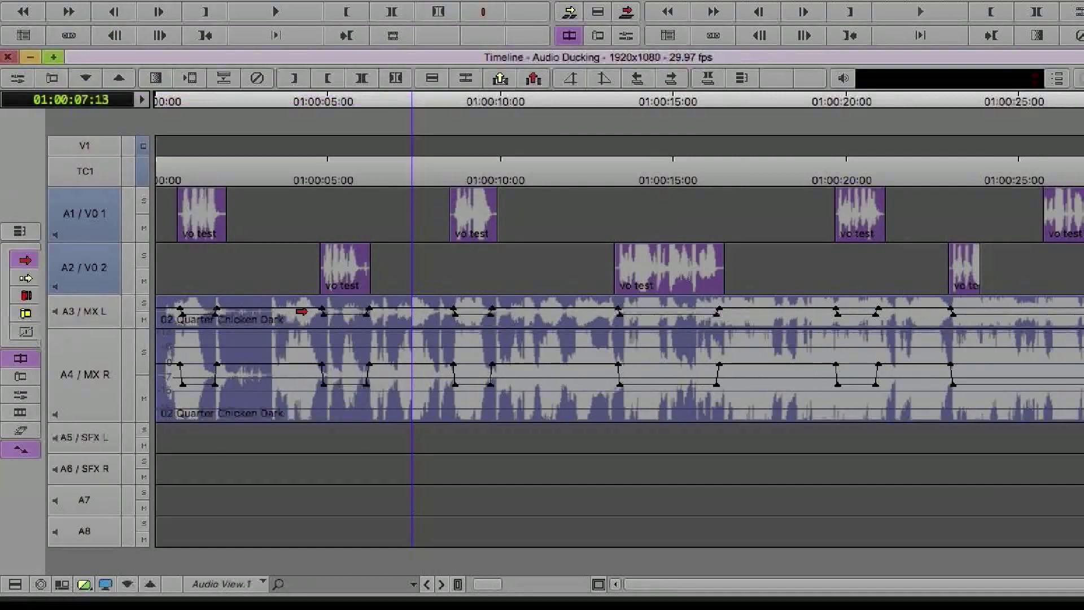